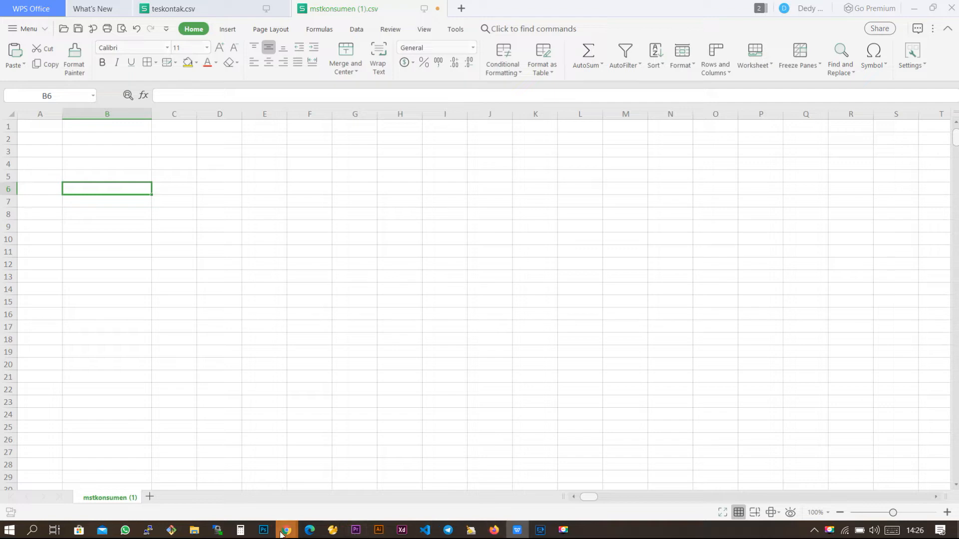
Switch to Chrome, search for "link group wa bisnis" in a new tab and open the article "50 LINK GRUP WhatsApp TENTANG BISNIS"
mouse_move(284, 532)
left_click(283, 466)
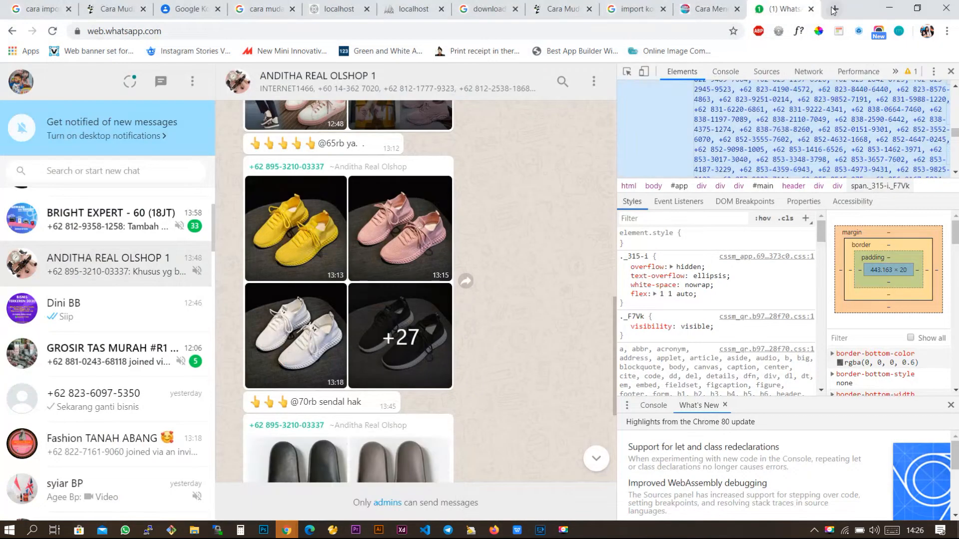
left_click(833, 10)
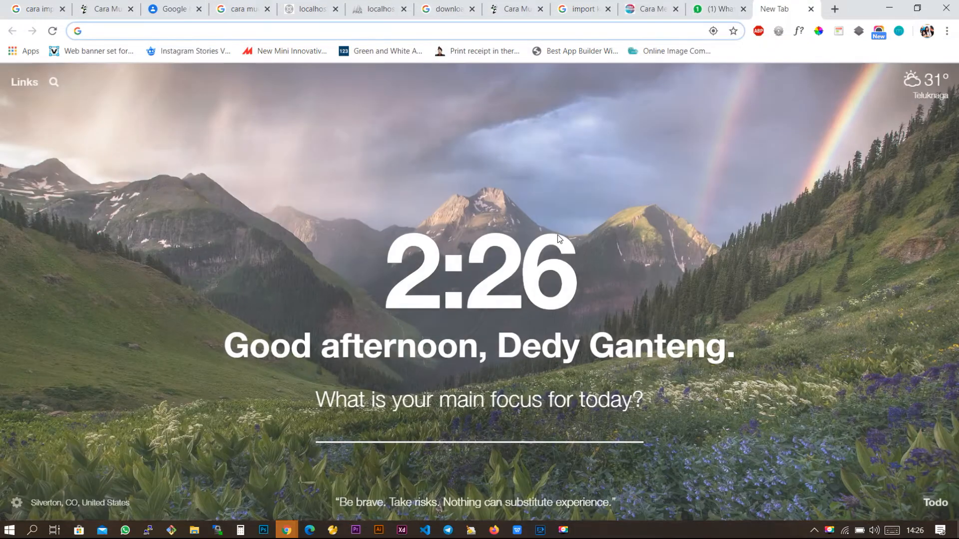
type("ling")
key("BackSpace")
type("k")
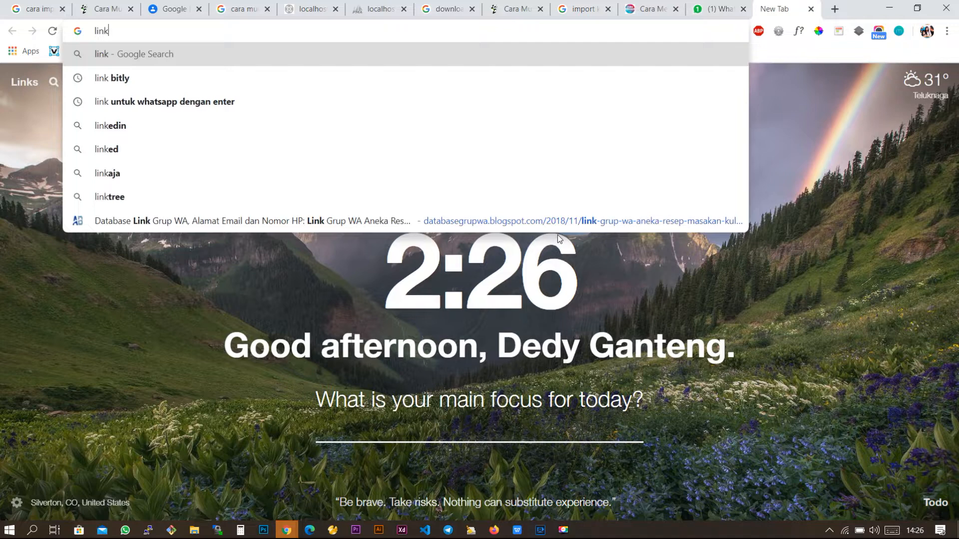
type(" group w")
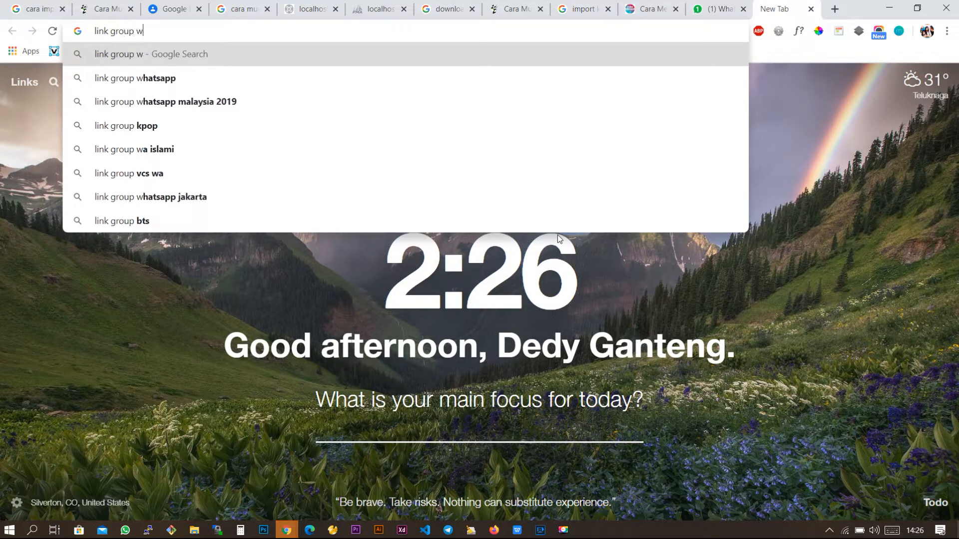
type("a bisn")
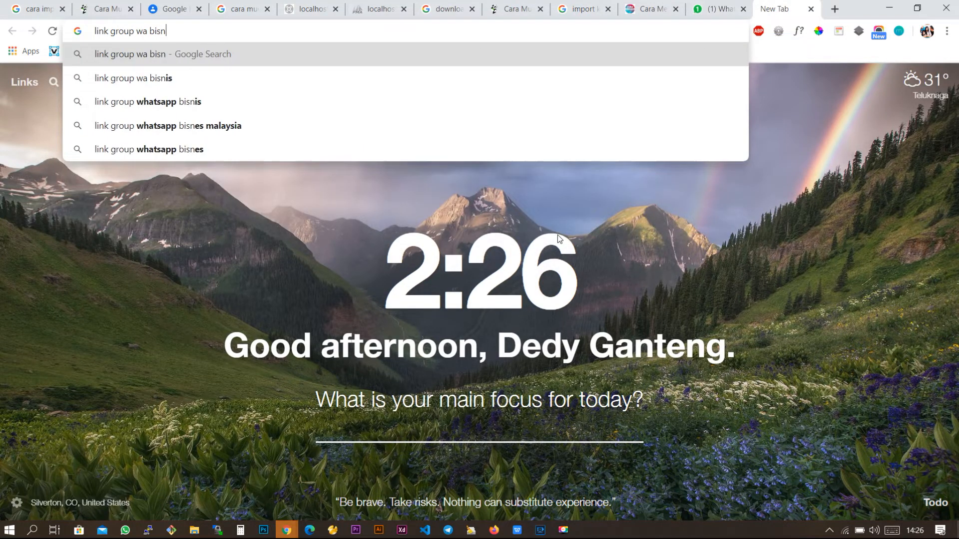
type("is")
key("Return")
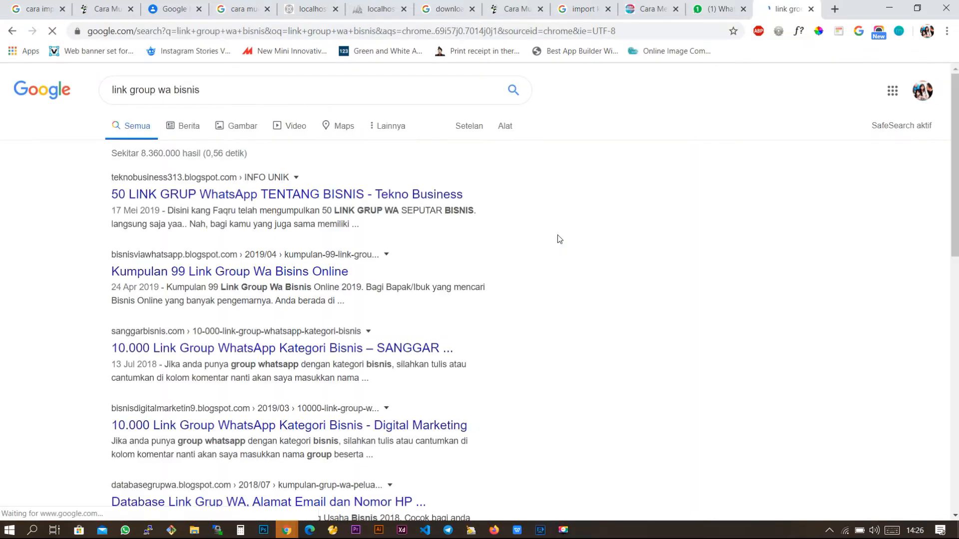
left_click(331, 197)
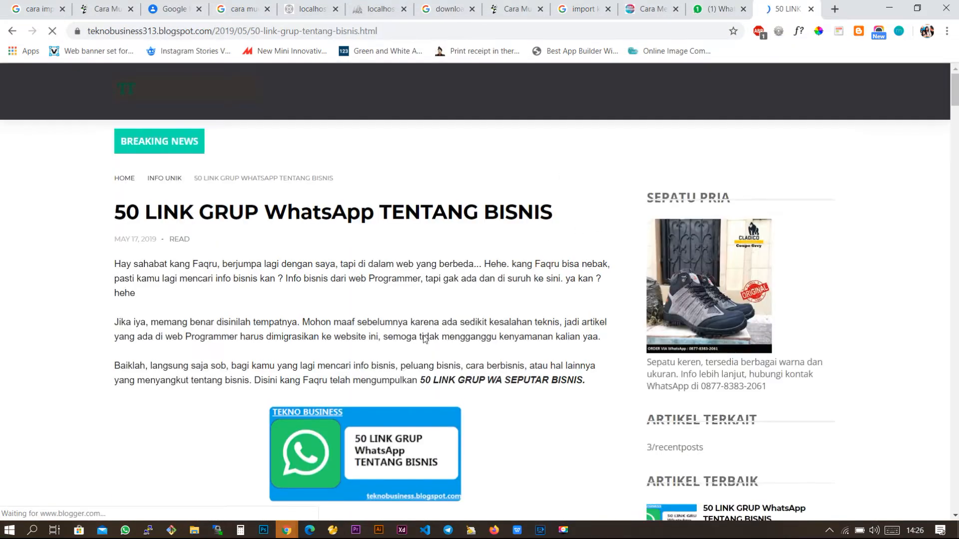
scroll(428, 358, "down", 8)
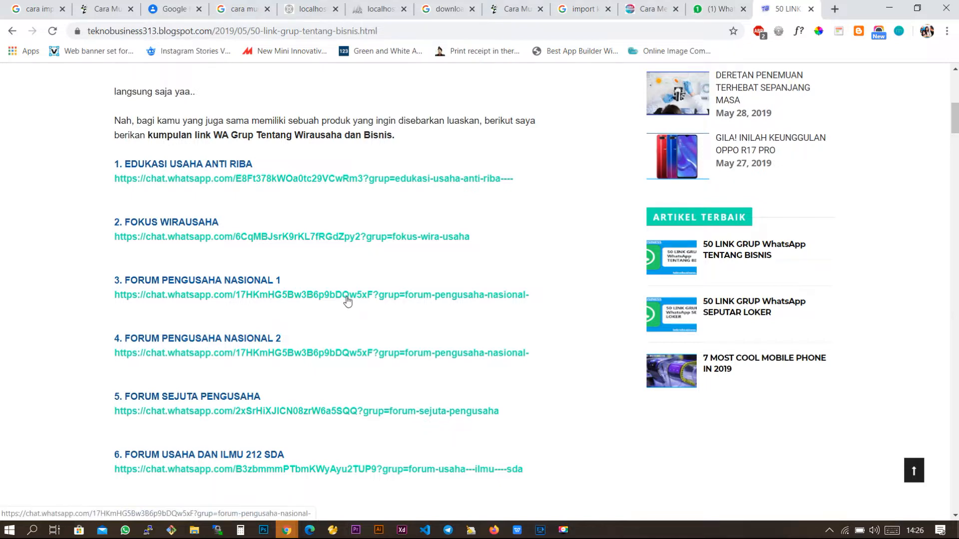
Open the GROSIR TAS MURAH #R1 group chat in WhatsApp Web and close the developer tools
left_click(718, 9)
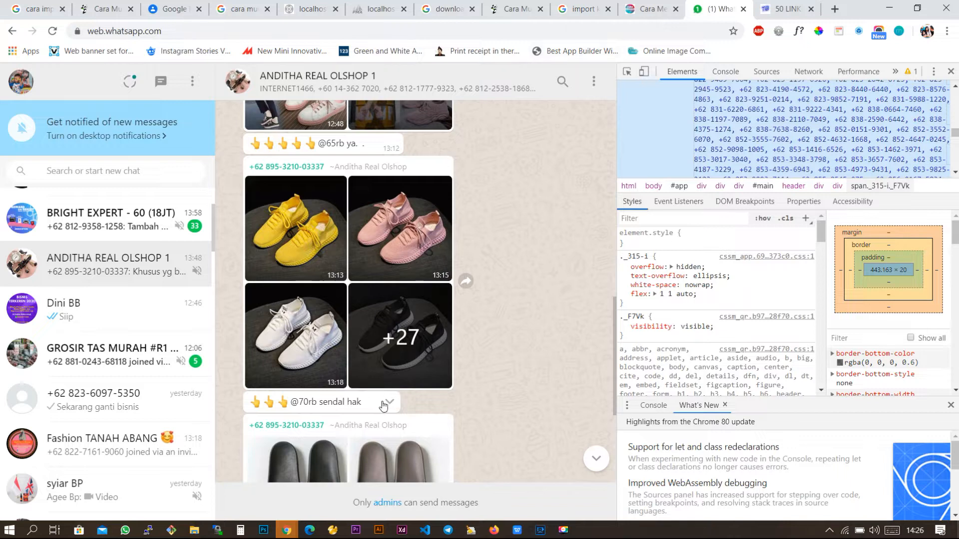
scroll(30, 294, "up", 3)
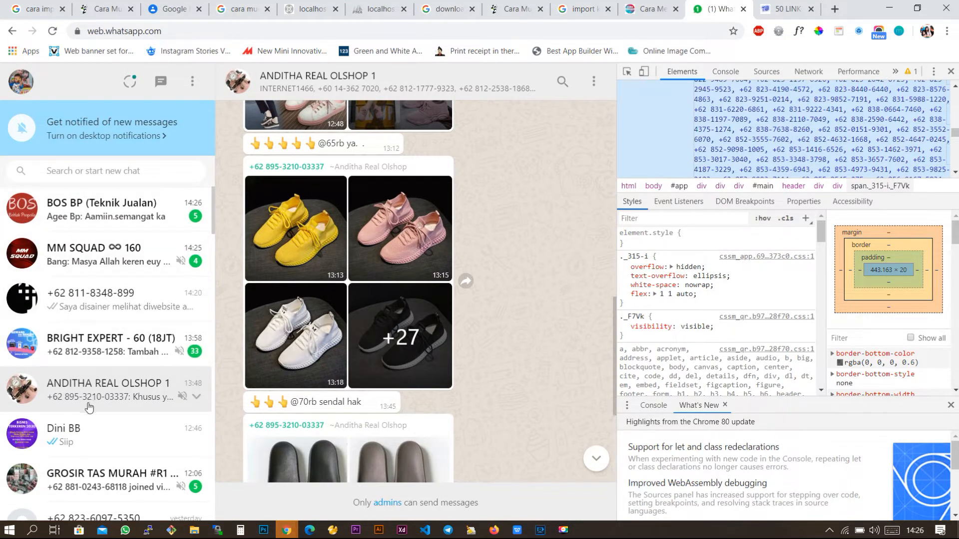
scroll(92, 399, "down", 1)
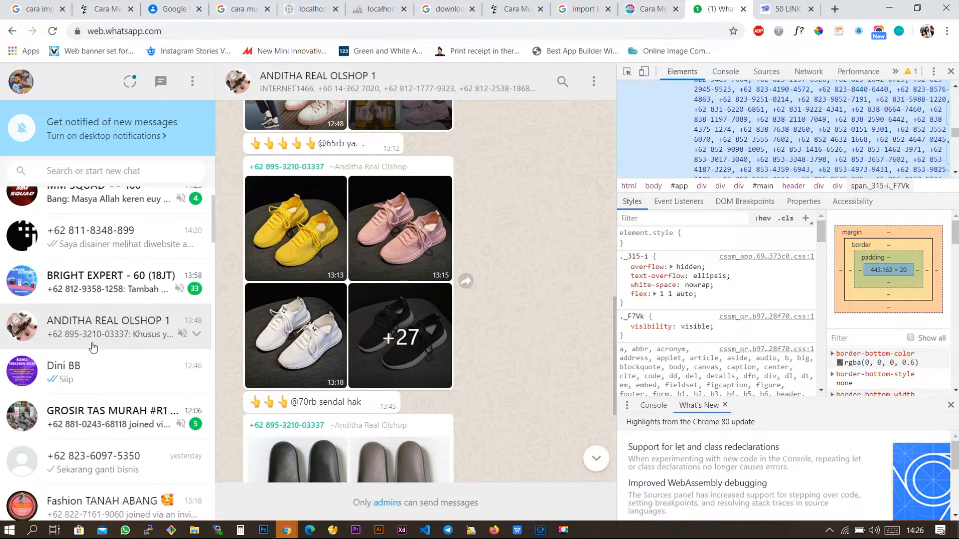
left_click(94, 414)
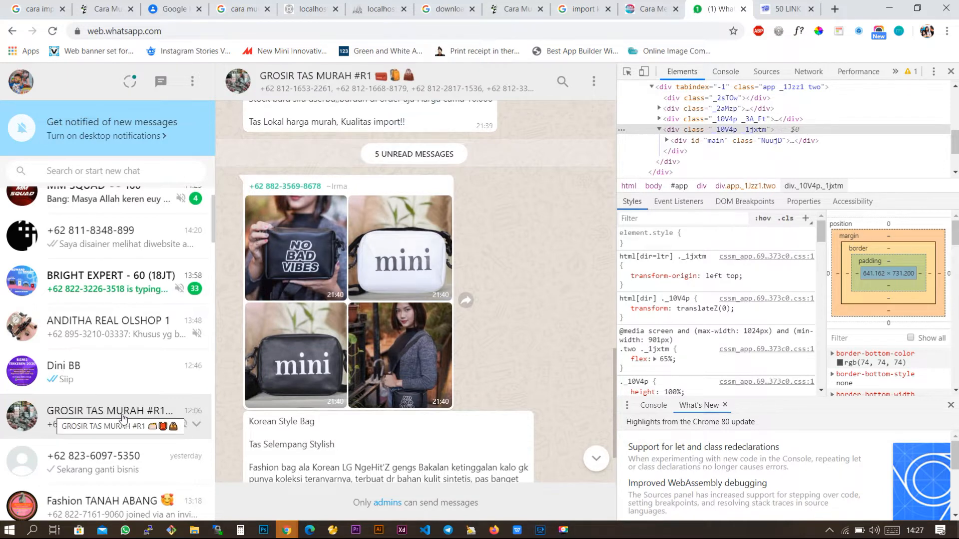
left_click(951, 72)
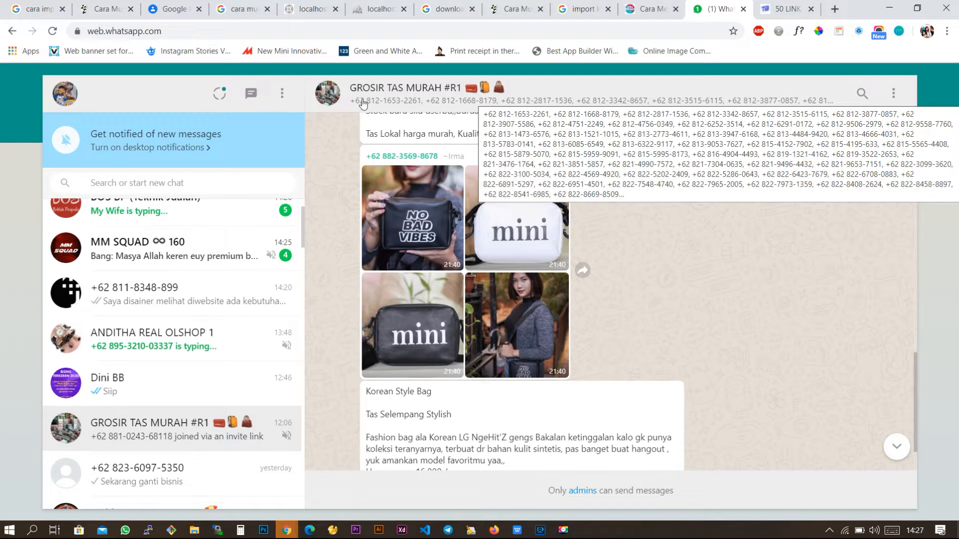
Inspect the member number list in the group chat's header and copy its span element
right_click(437, 104)
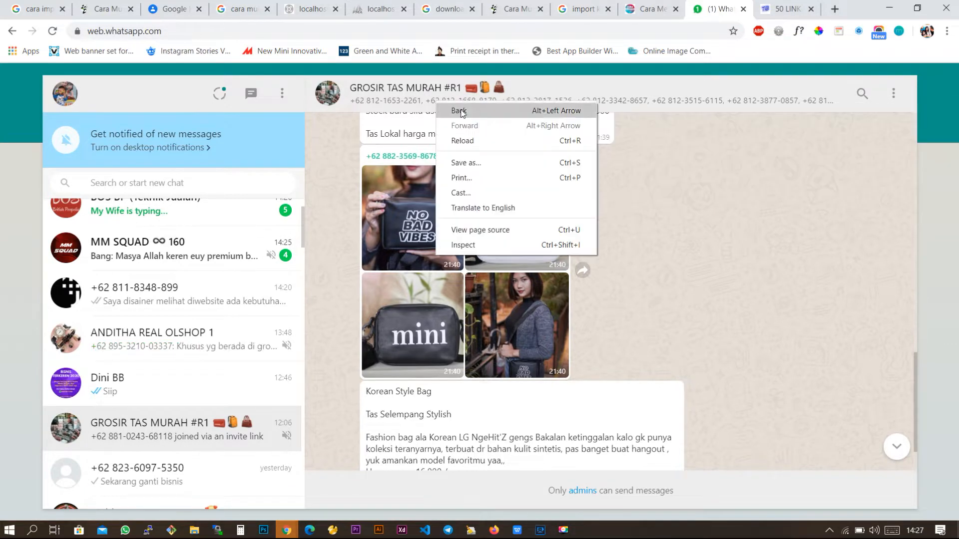
left_click(481, 245)
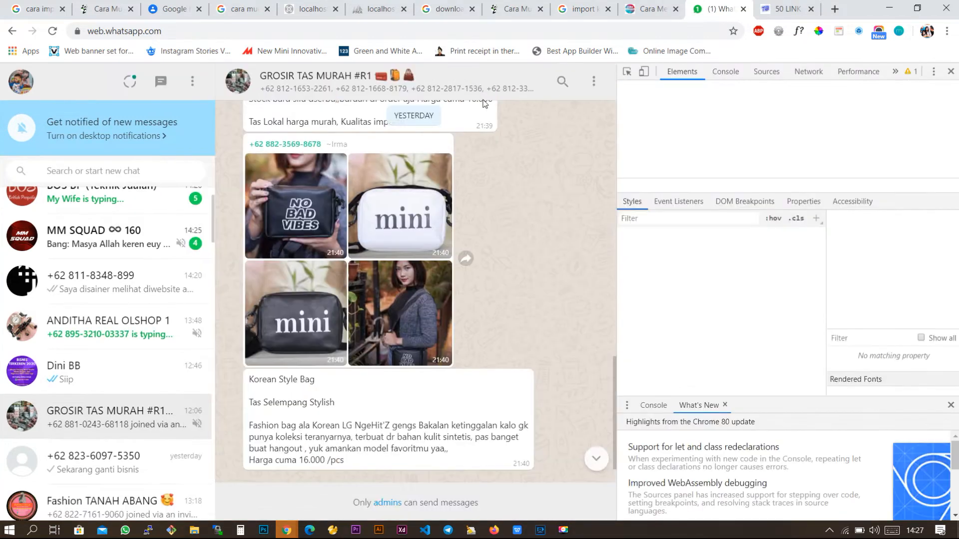
scroll(785, 118, "up", 5)
scroll(781, 148, "down", 3)
right_click(776, 125)
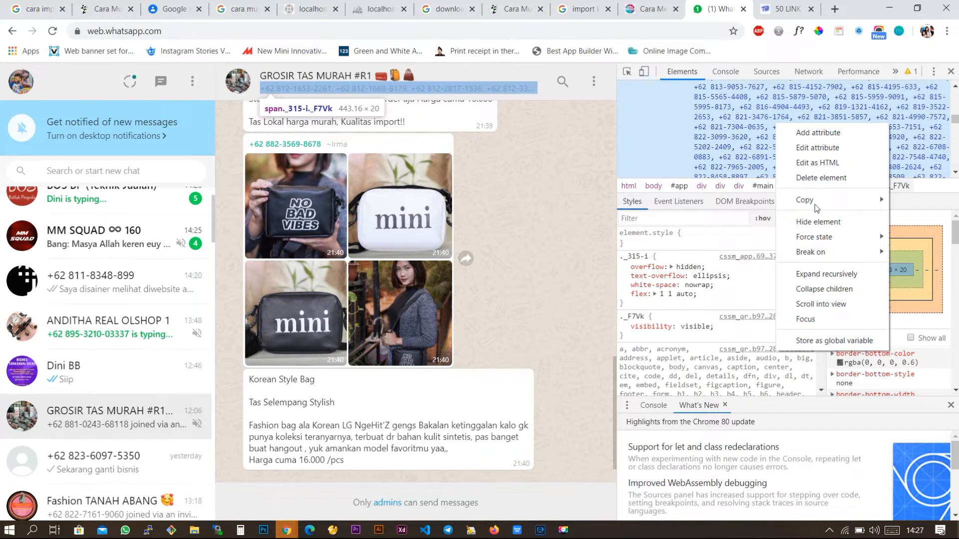
mouse_move(816, 201)
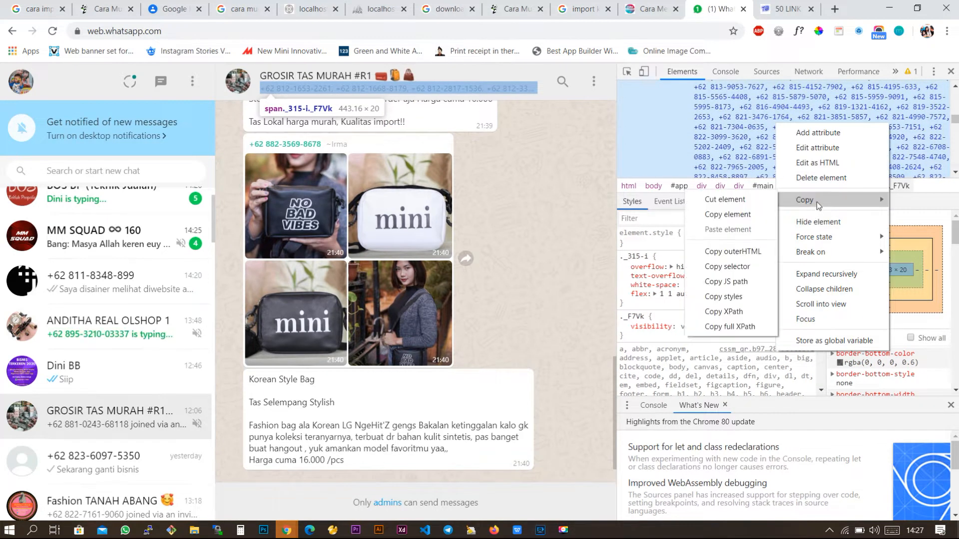
left_click(730, 214)
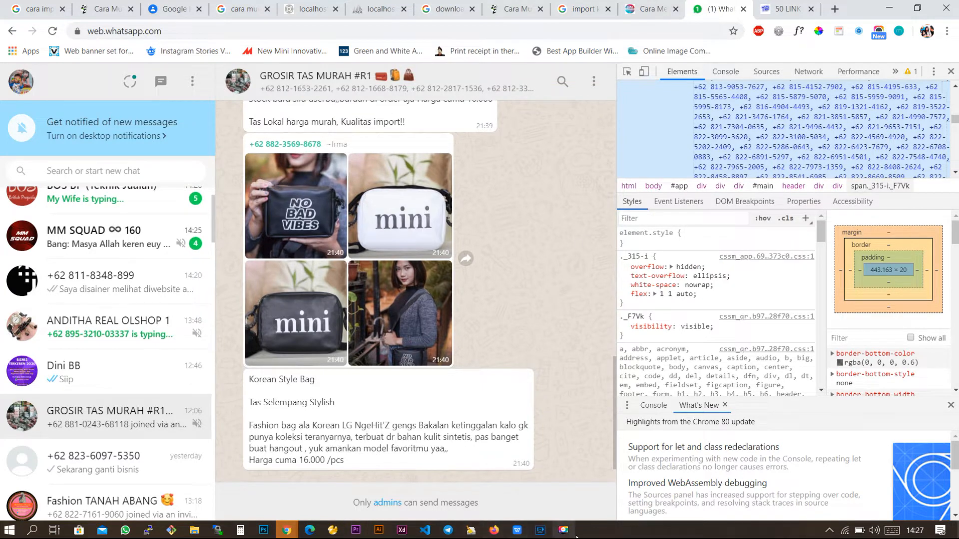
Switch to Notepad++ and delete all the existing text in the "new 8" document
mouse_move(564, 536)
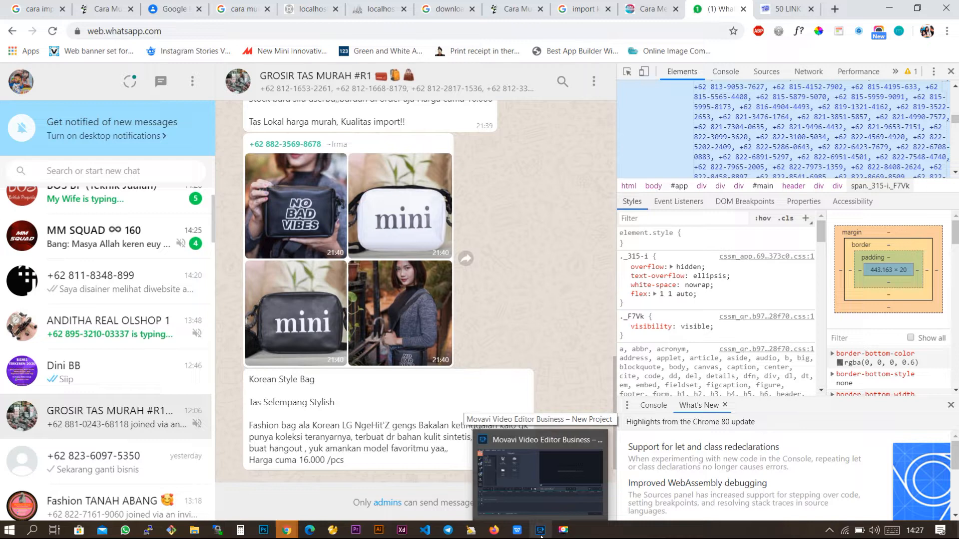
left_click(9, 531)
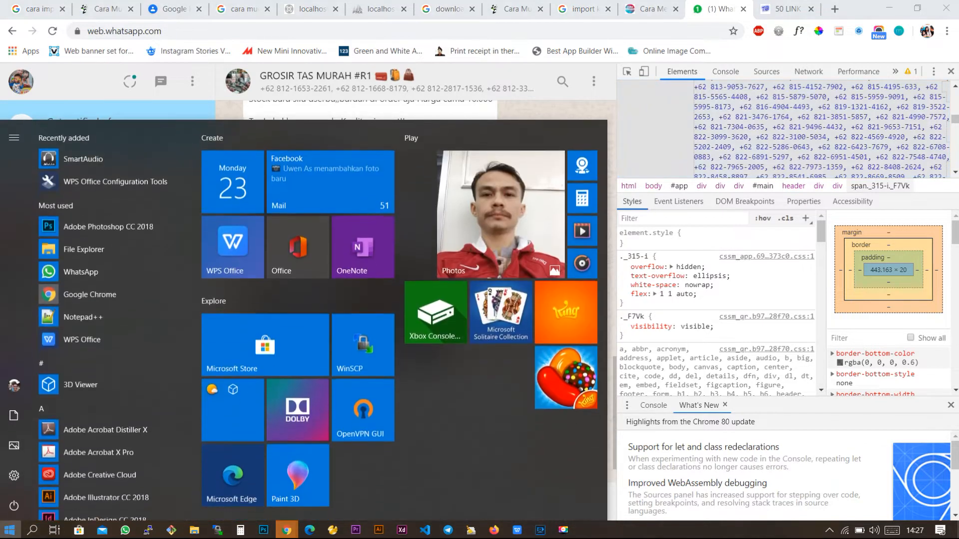
type("noet")
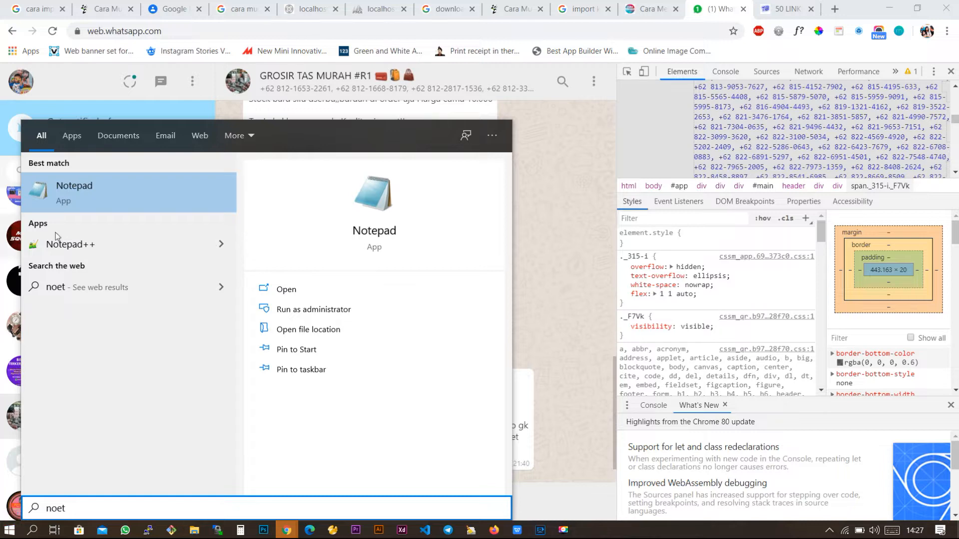
left_click(115, 245)
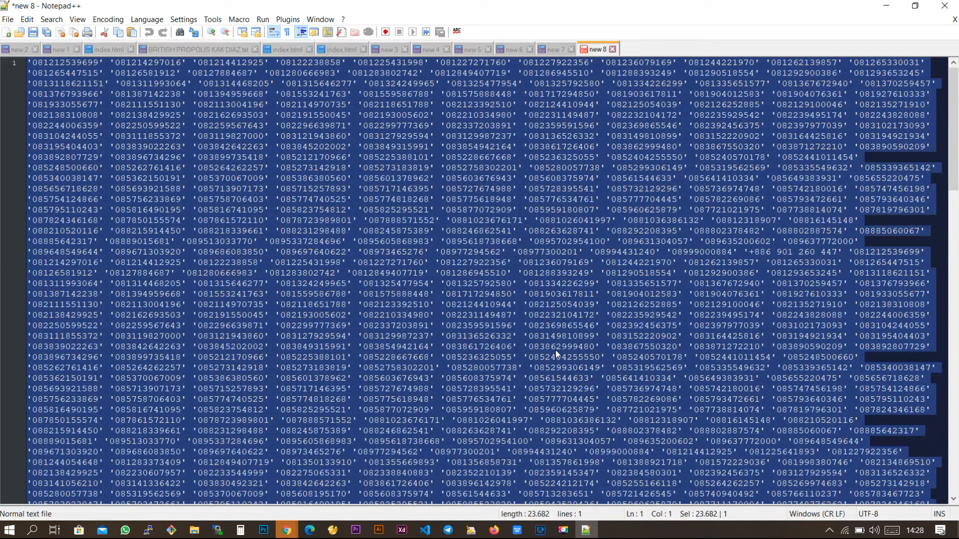
key("Delete")
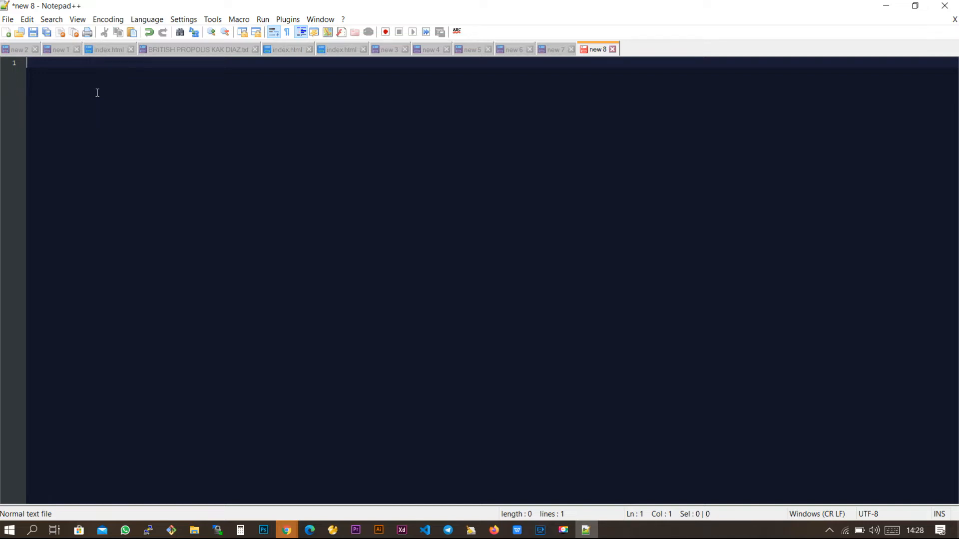
Paste the copied span element with the group's phone numbers into the empty document
right_click(41, 83)
left_click(118, 111)
scroll(407, 199, "down", 2)
scroll(591, 281, "up", 3)
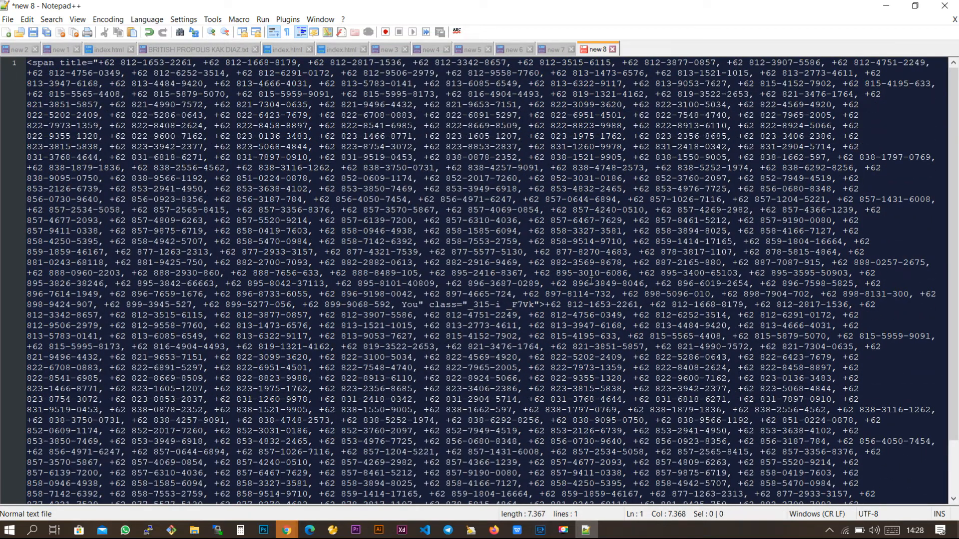
key("alt+Tab")
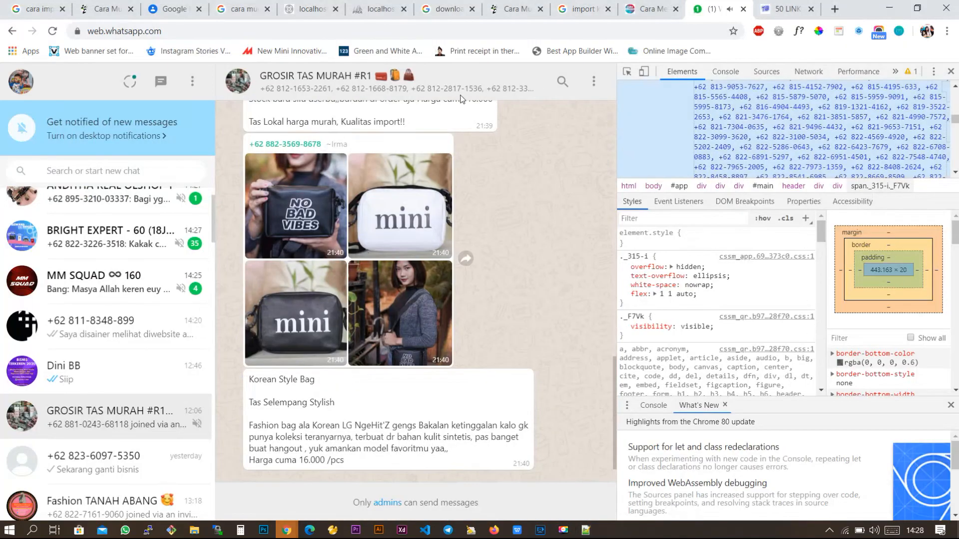
key("alt+Tab")
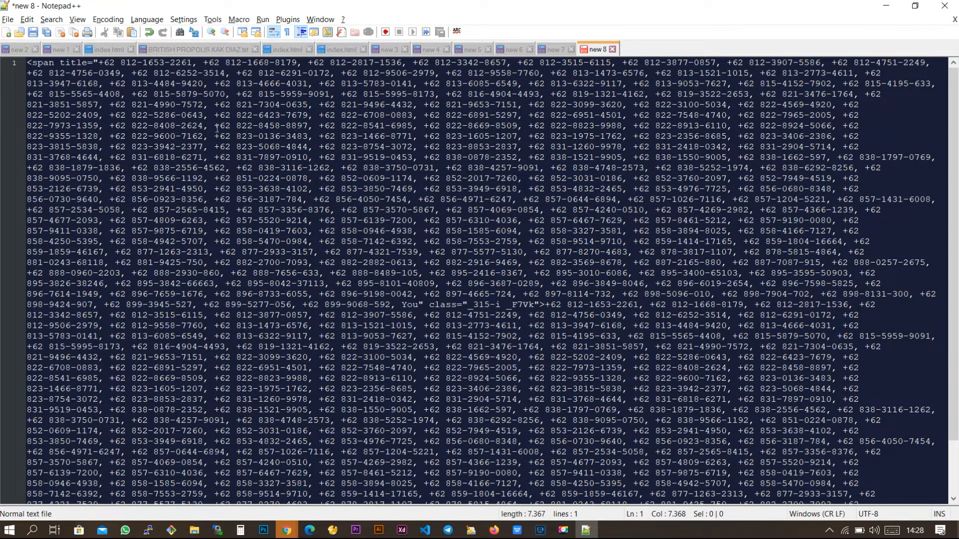
Remove the "<span title=" code at the start of the text and "You</span>" at its end
left_click_drag(96, 64, 24, 67)
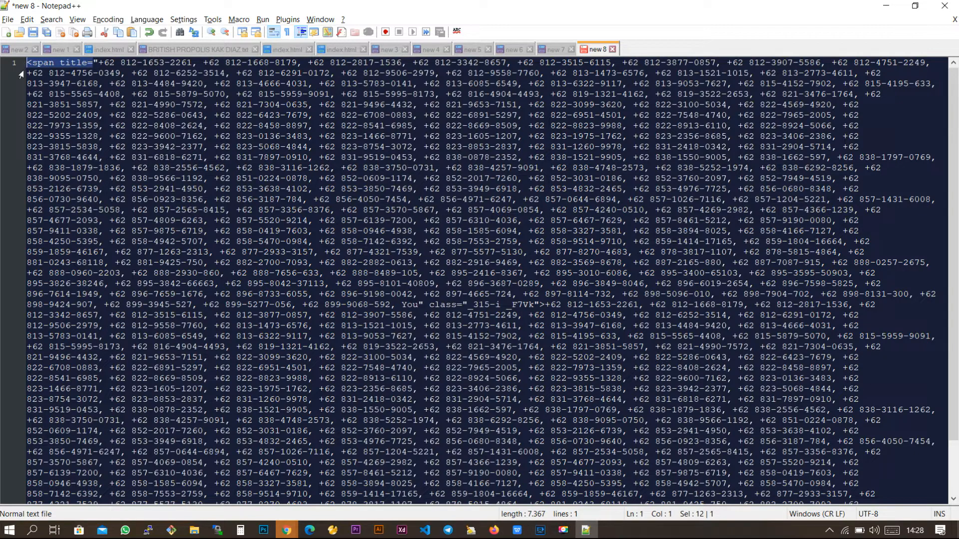
key("Delete")
scroll(782, 380, "down", 2)
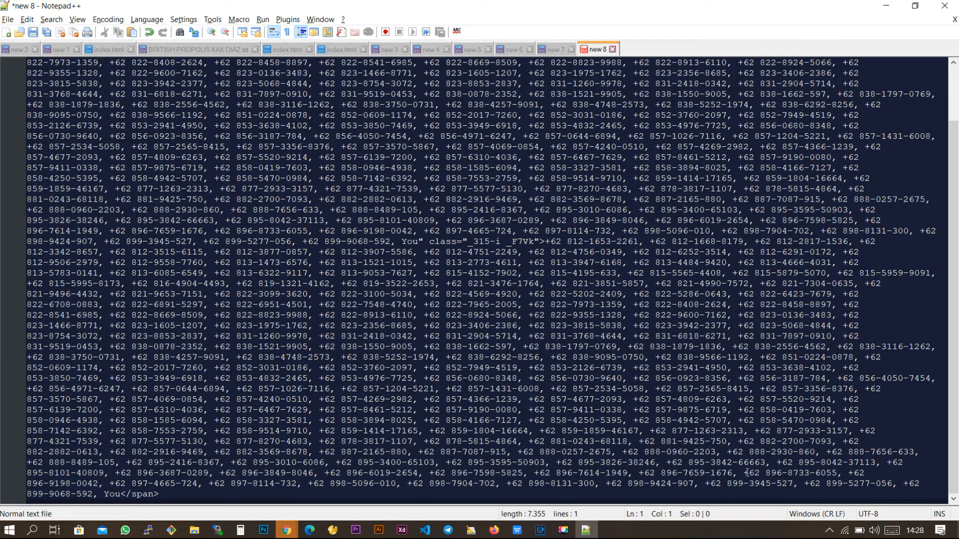
left_click_drag(177, 496, 100, 493)
key("Delete")
scroll(481, 192, "up", 2)
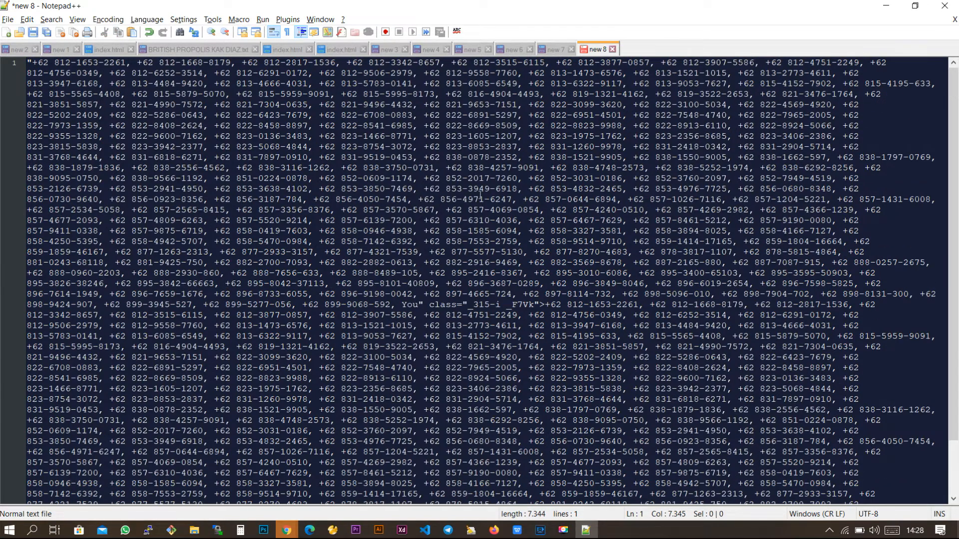
key("BackSpace")
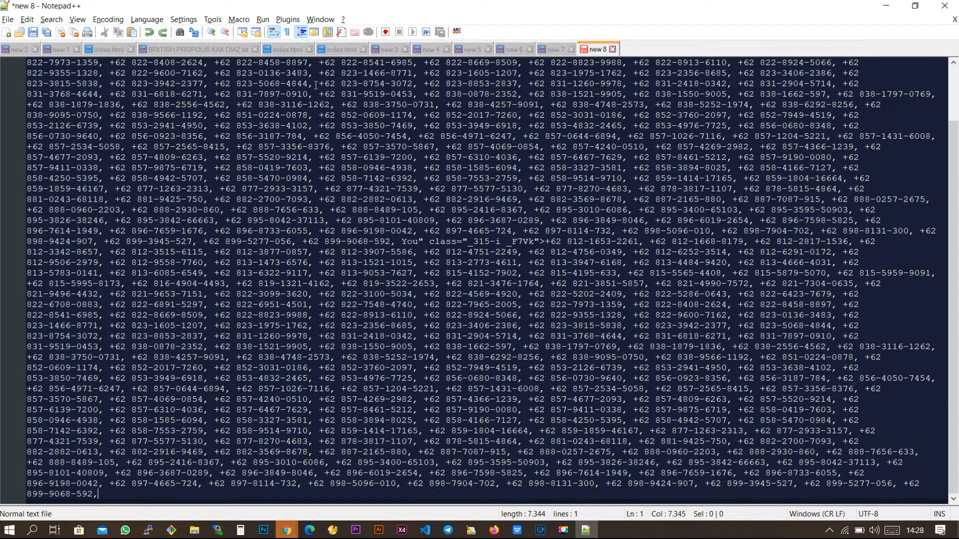
scroll(316, 84, "up", 2)
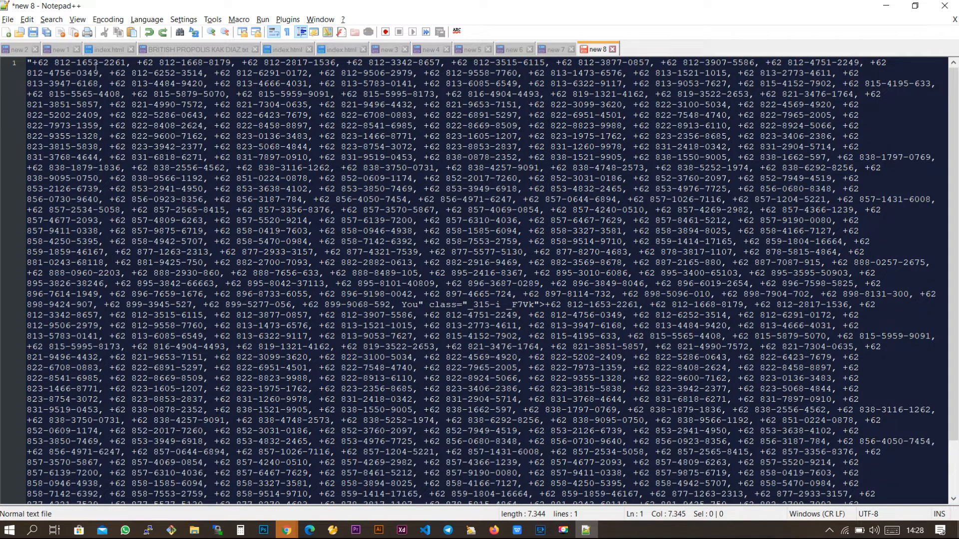
Replace every "+62 " country prefix in the document with "0"
left_click(118, 63)
key("ctrl+f")
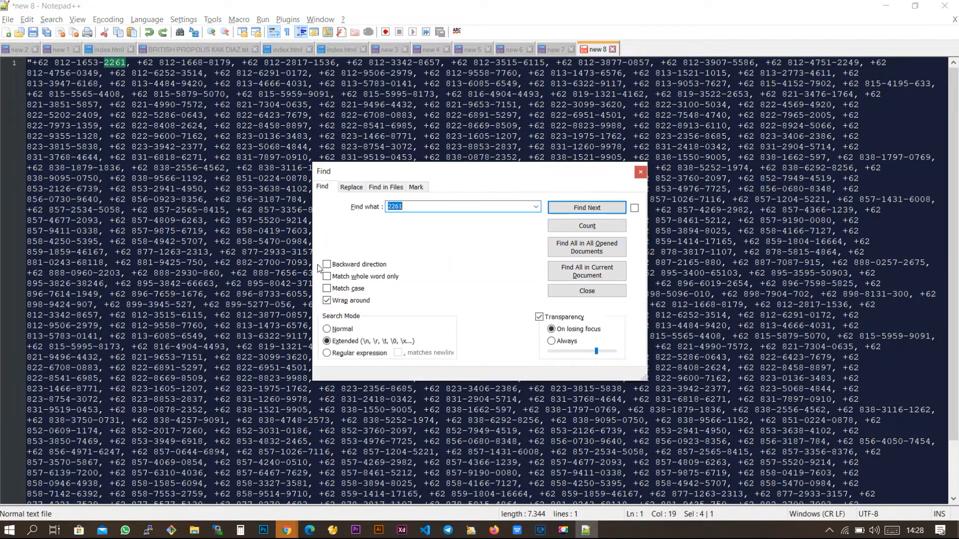
left_click(351, 187)
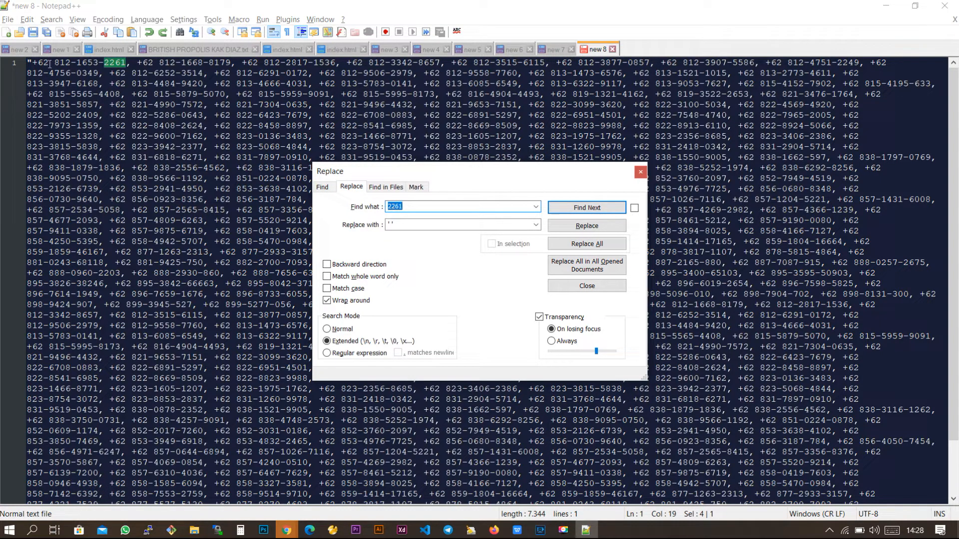
left_click_drag(52, 64, 33, 62)
left_click(421, 206)
key("ctrl+v")
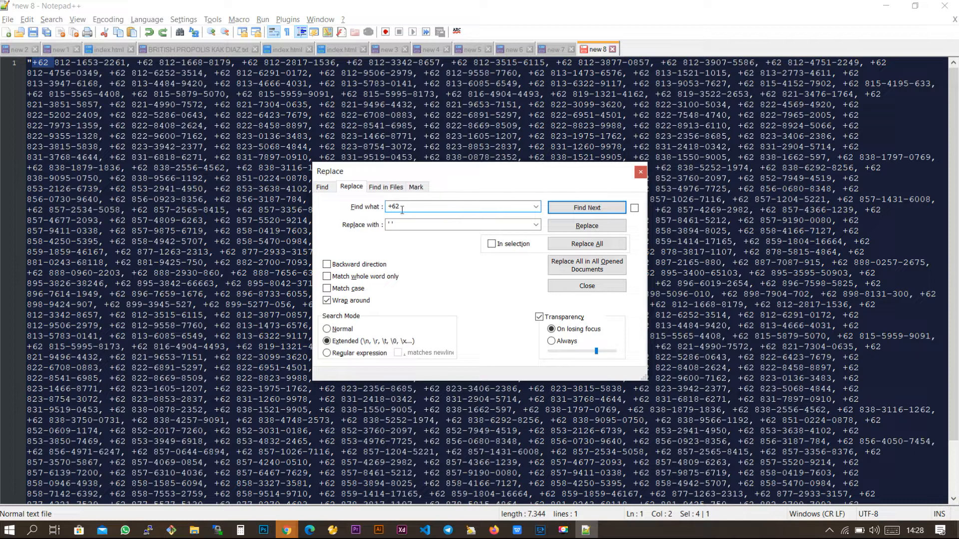
double_click(394, 225)
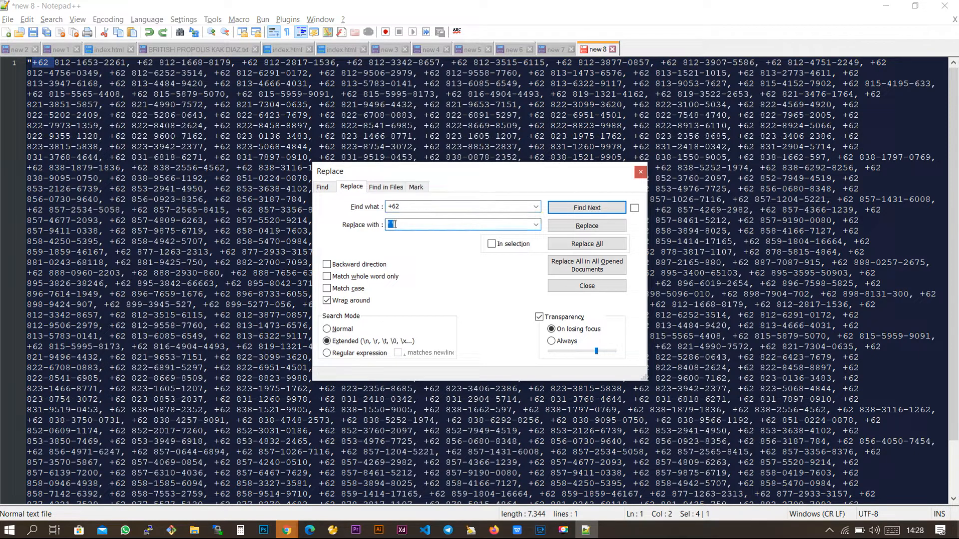
type("0")
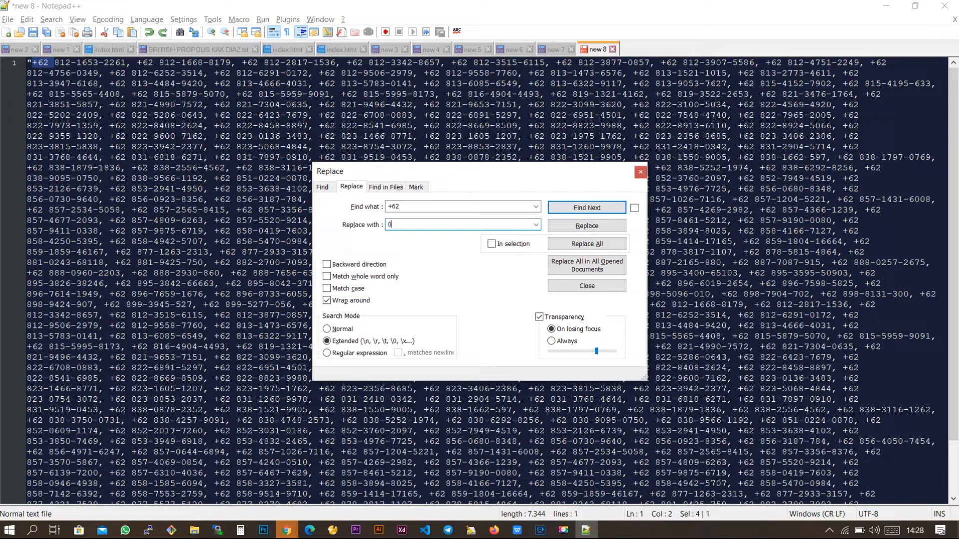
left_click(593, 245)
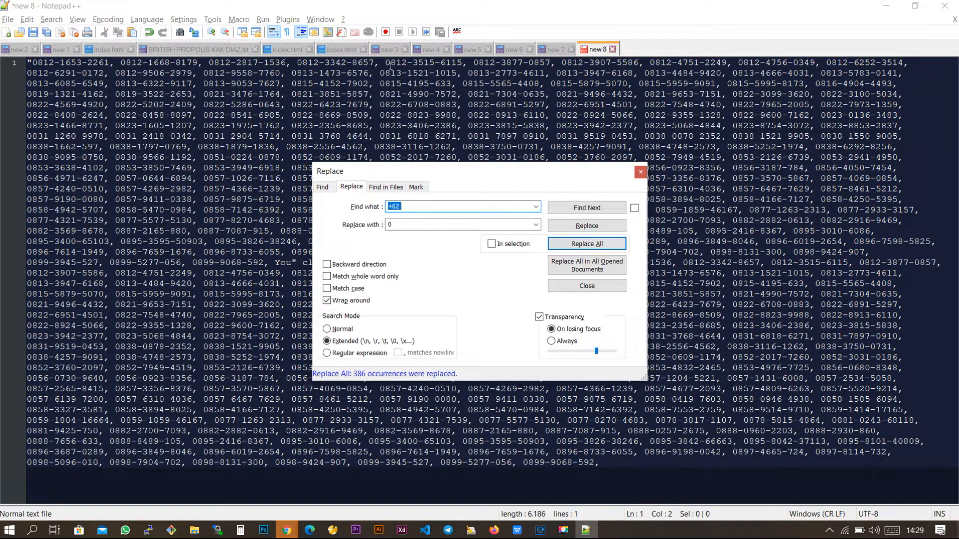
Remove all hyphens from the phone numbers by replacing every "-" with nothing
left_click(61, 63)
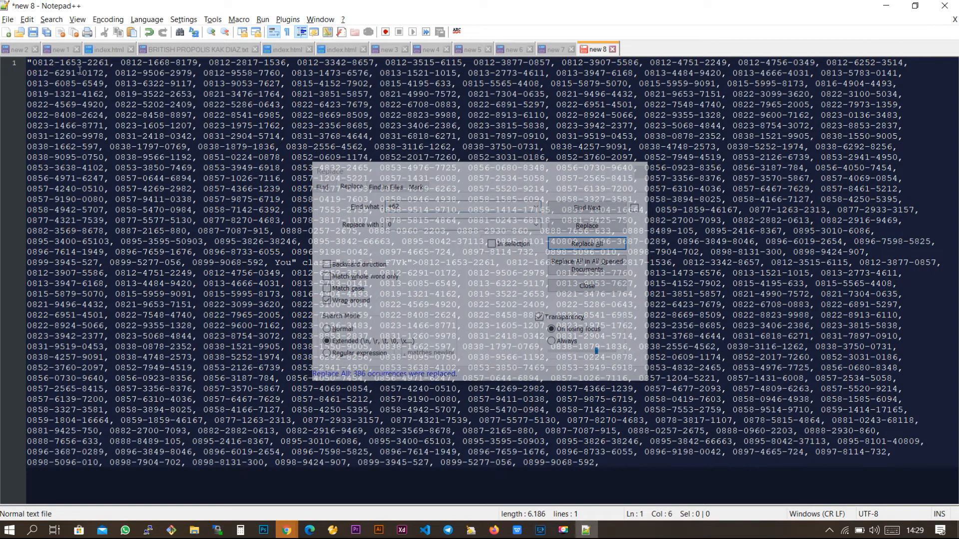
left_click(449, 176)
type("-")
left_click(403, 225)
key("BackSpace")
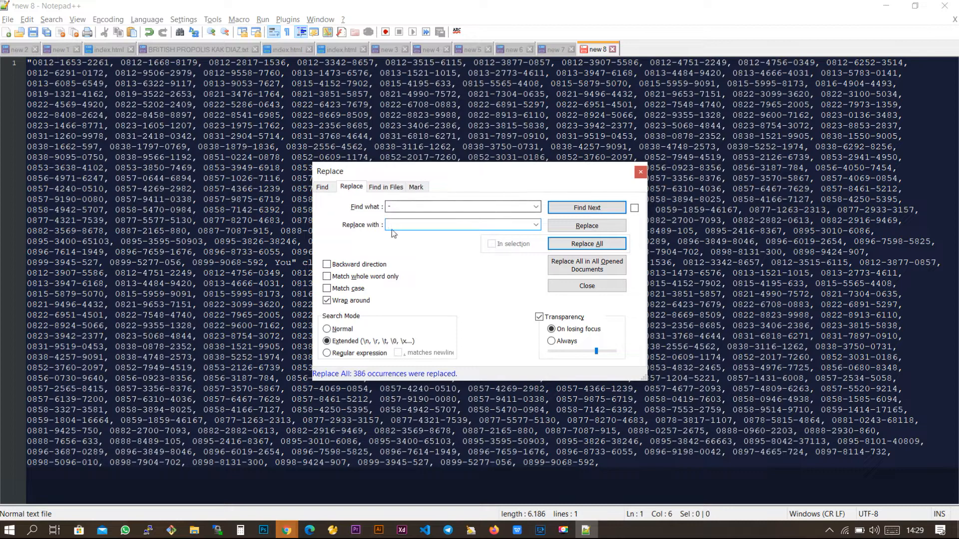
left_click(594, 243)
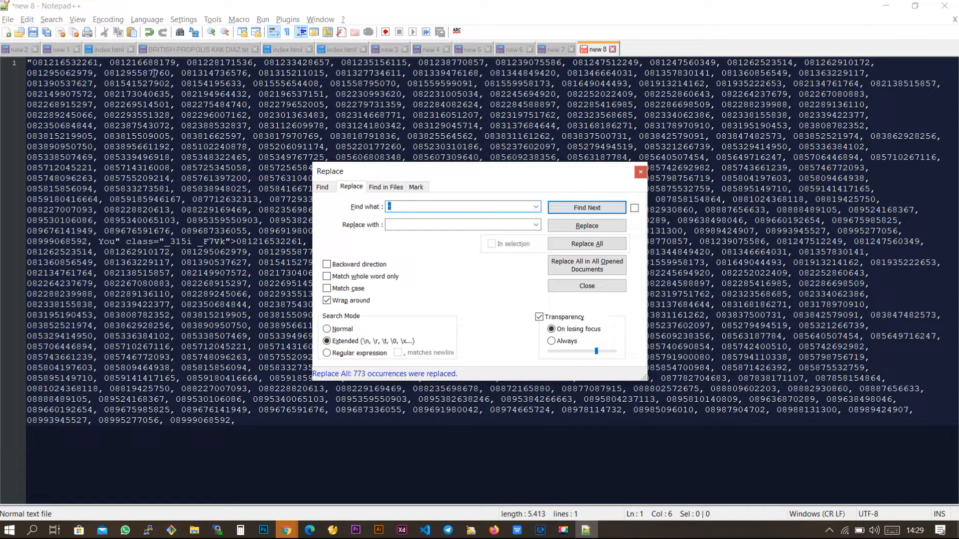
Replace every comma-and-space separator between the phone numbers with "' '"
left_click(100, 64)
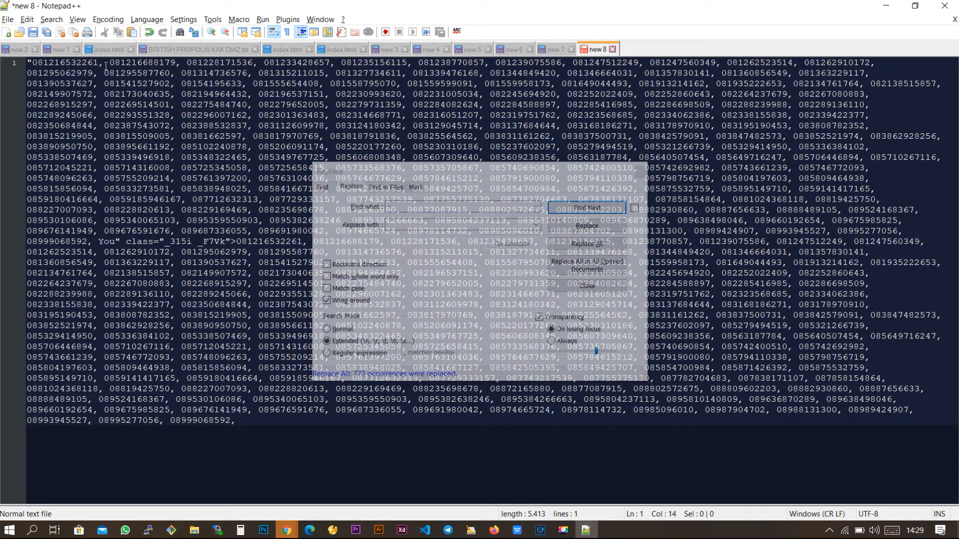
left_click(439, 181)
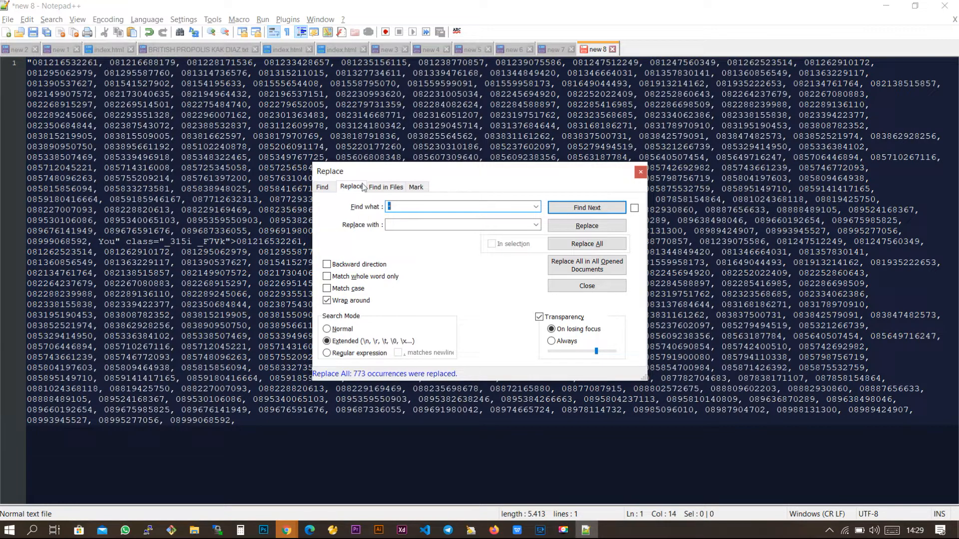
type(",")
left_click(415, 225)
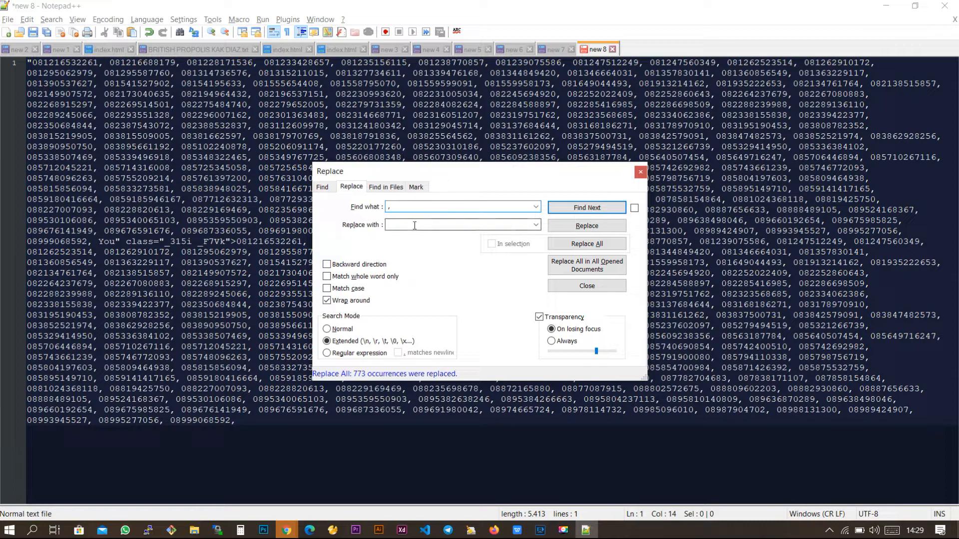
type("\\")
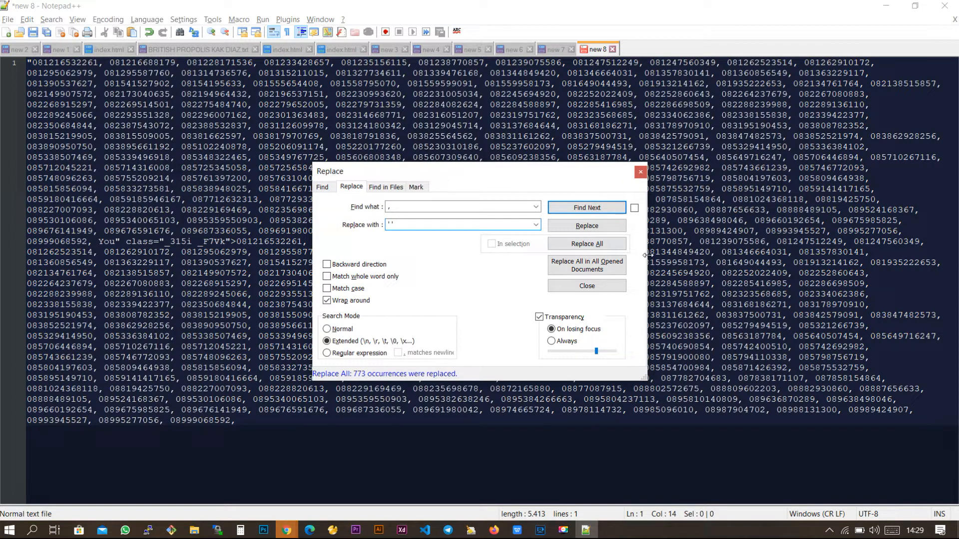
left_click(597, 245)
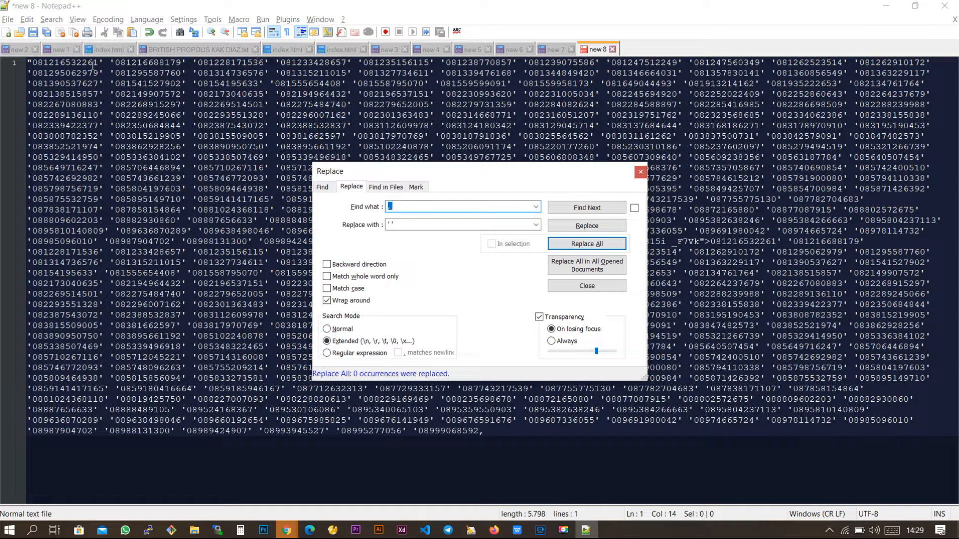
Replace the double quote at the start of the text and the trailing comma at its end with single quotes
left_click_drag(33, 62, 28, 60)
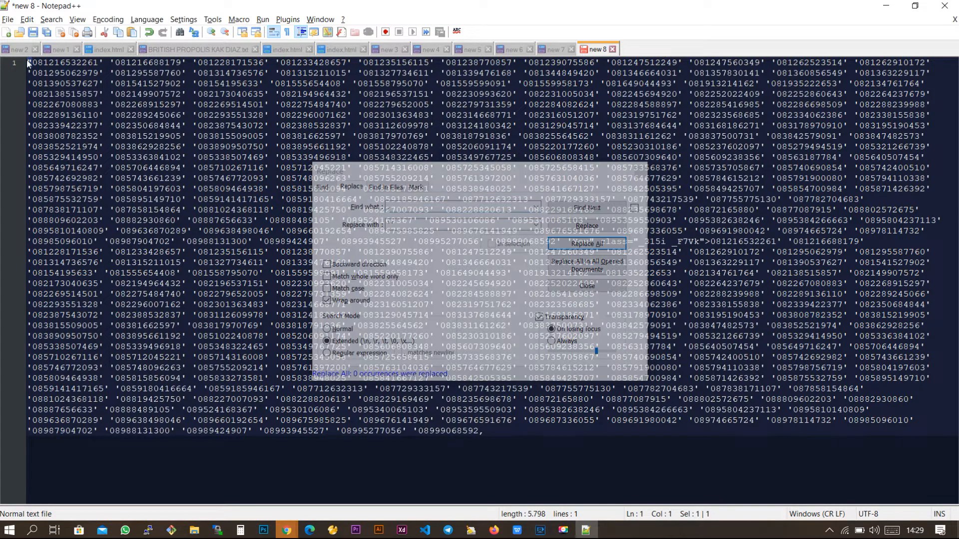
left_click(496, 434)
key("Delete")
type("'")
Copy the entire text of the document and switch to the mstkonsumen (1).csv spreadsheet in WPS Office
left_click(208, 138)
double_click(226, 168)
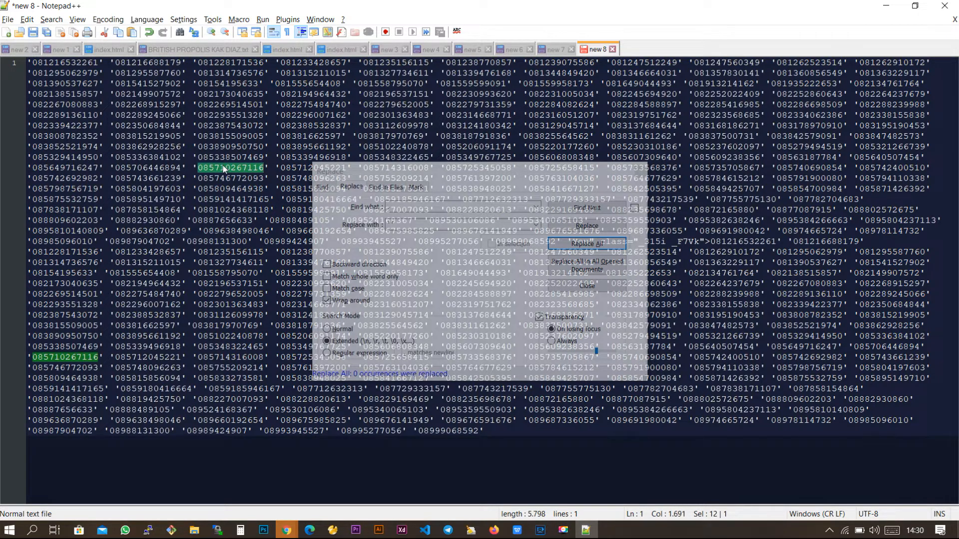
key("ctrl+a")
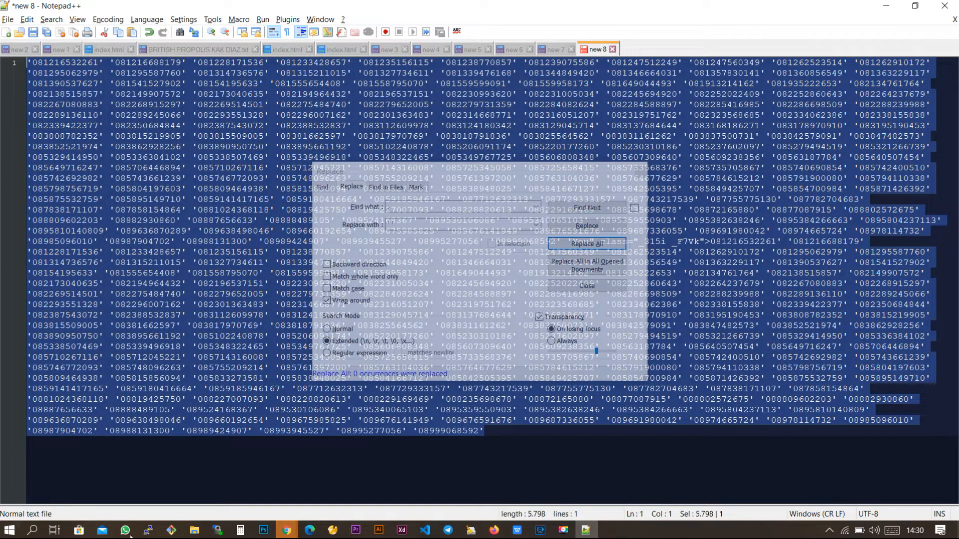
left_click(519, 533)
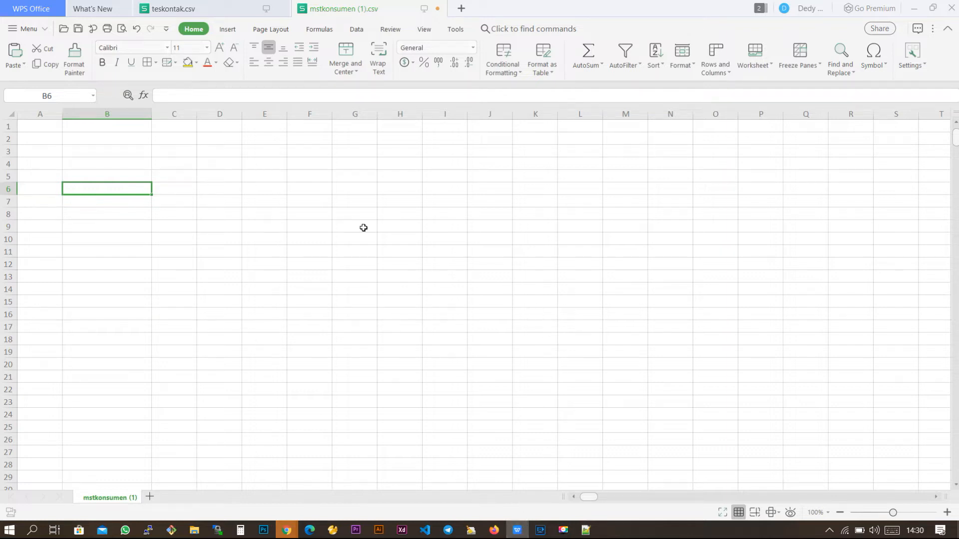
left_click(354, 30)
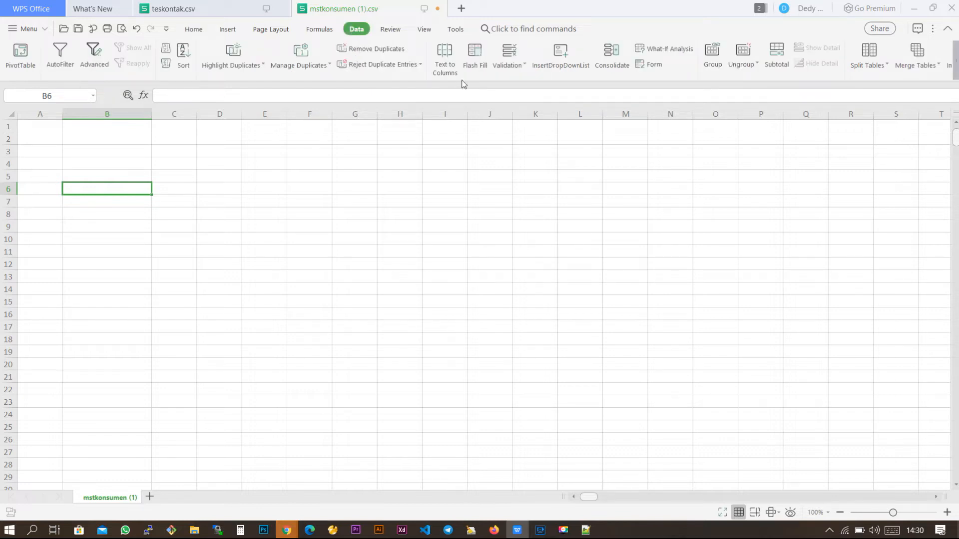
left_click(444, 60)
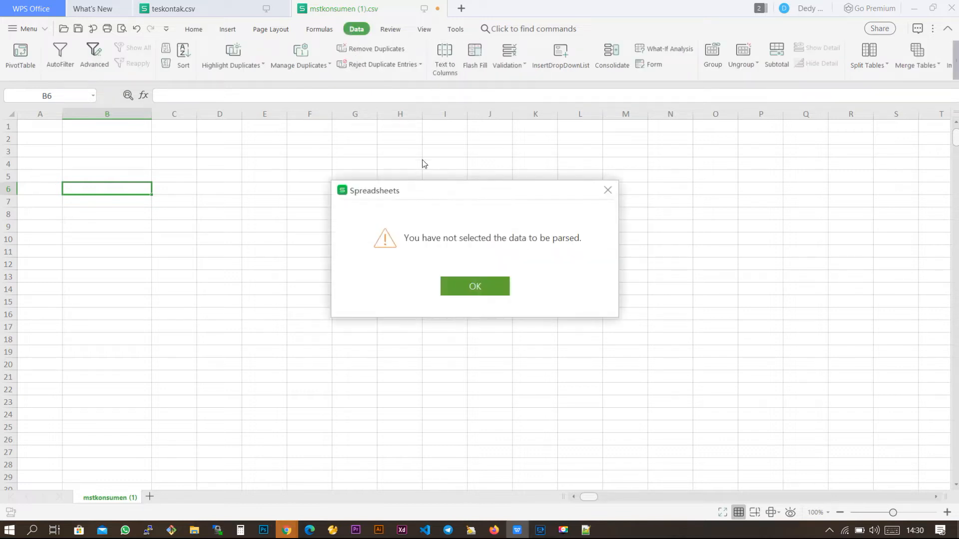
left_click(464, 287)
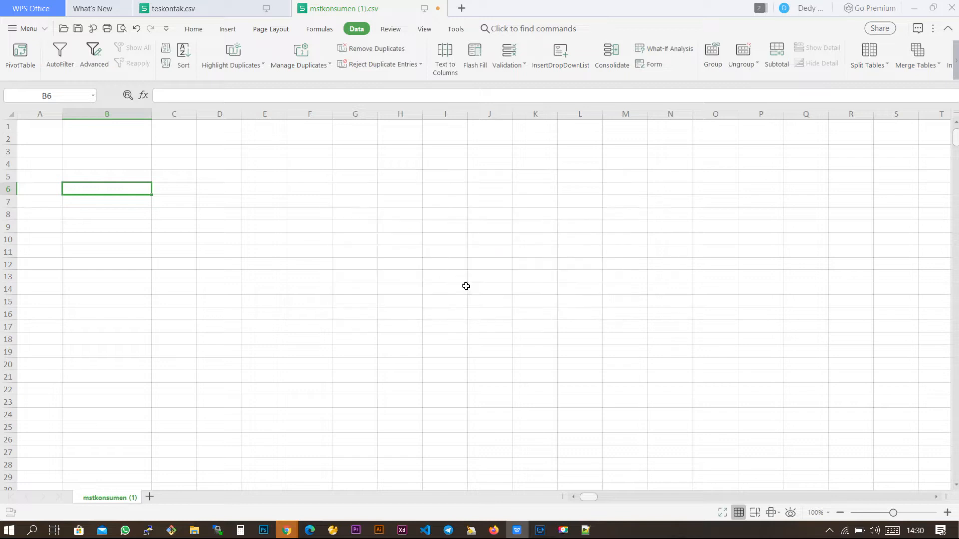
Paste the copied phone numbers into cell B3 and clear the cell again
left_click(118, 152)
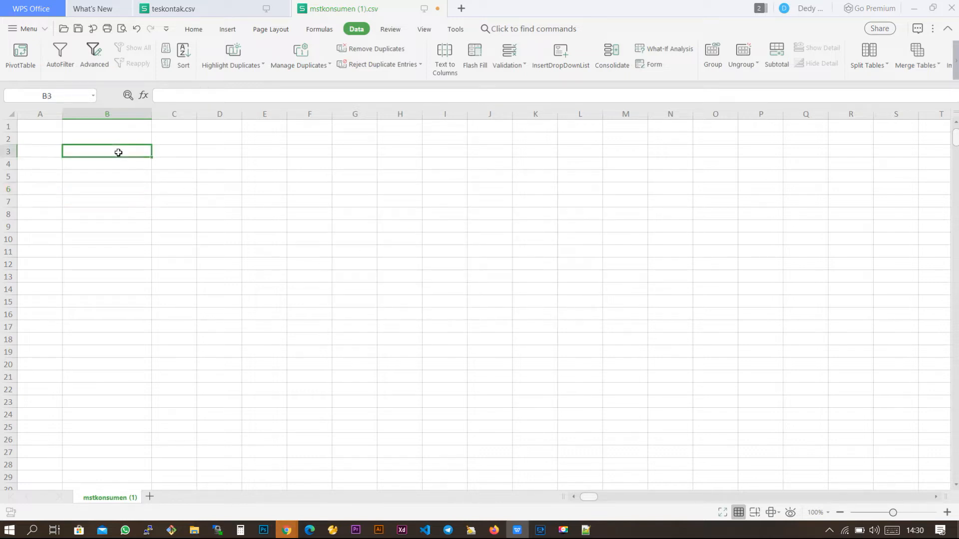
key("ctrl+v")
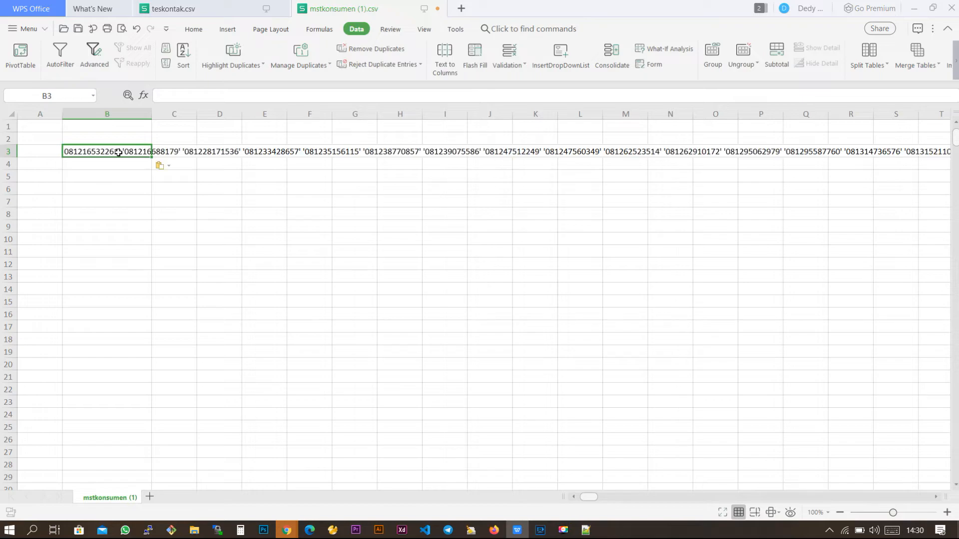
left_click(107, 168)
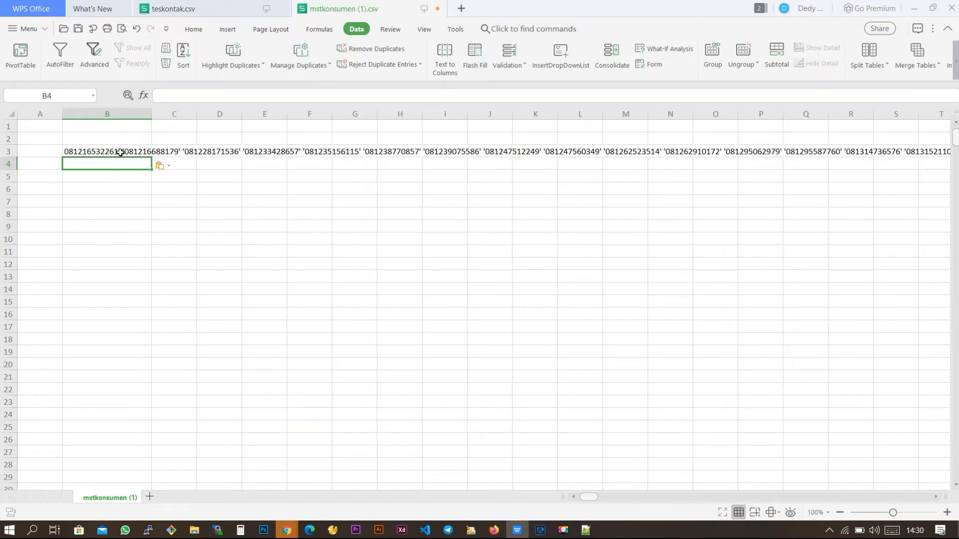
left_click(118, 152)
key("Delete")
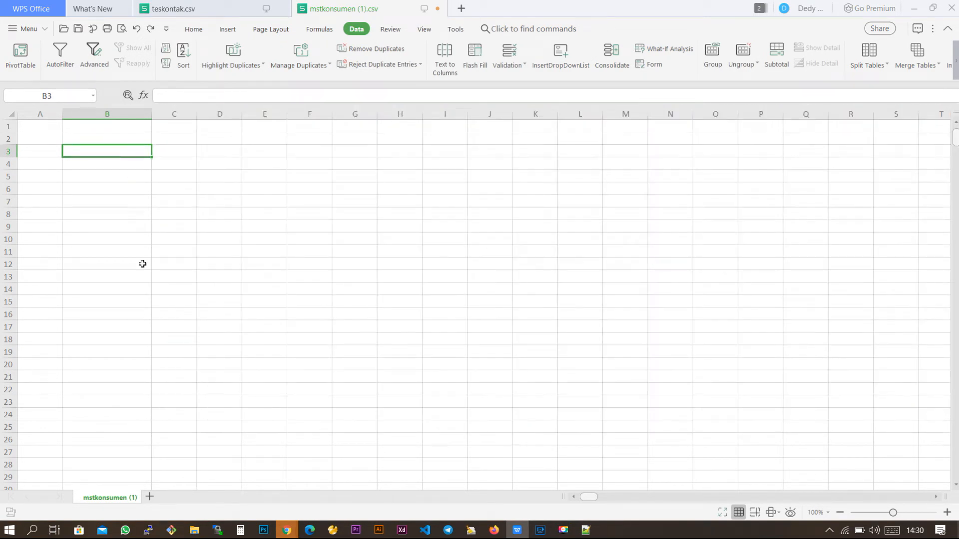
Paste the copied phone numbers into cell B3
right_click(102, 153)
left_click(140, 193)
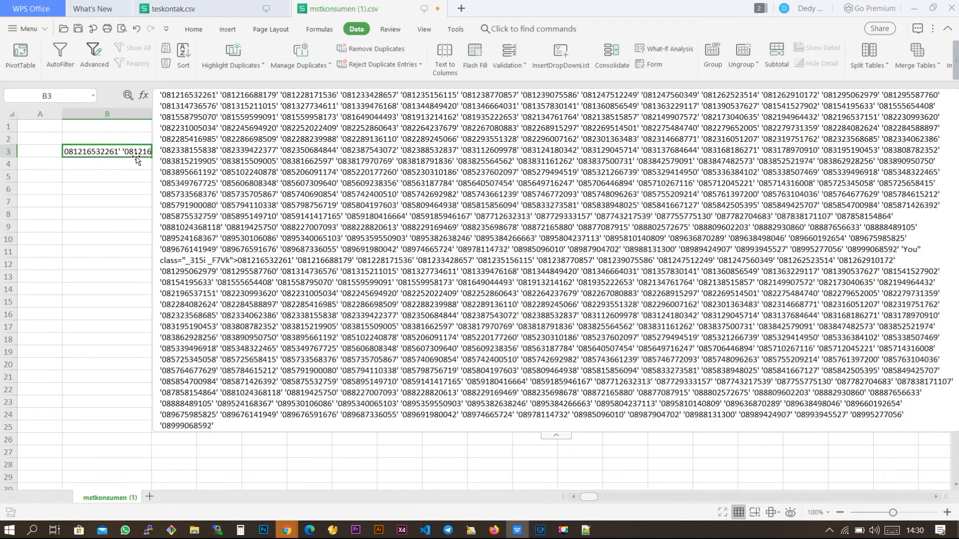
left_click(102, 165)
Split cell B3 with Text to Columns using Fixed width, the suggested column breaks, General format and destination $B$3
left_click(123, 151)
left_click(451, 58)
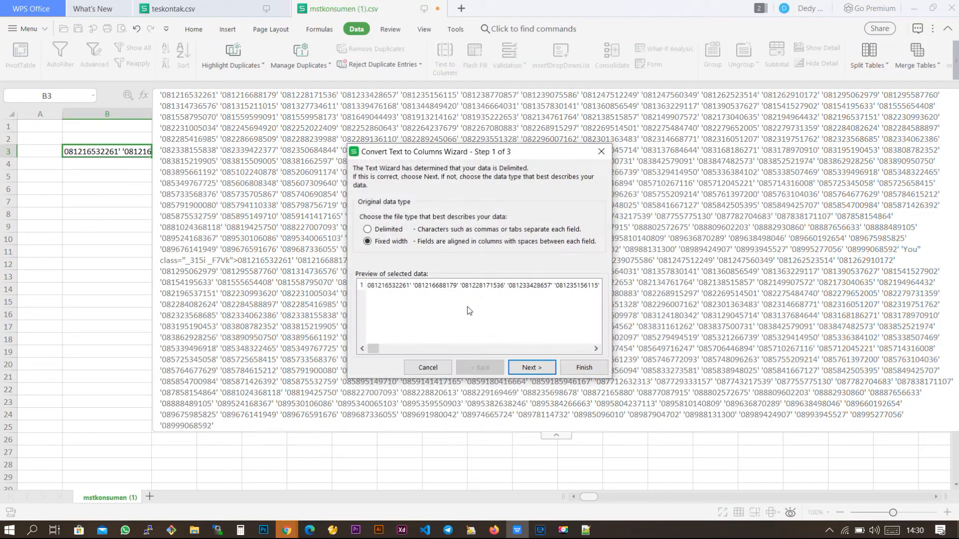
left_click(528, 370)
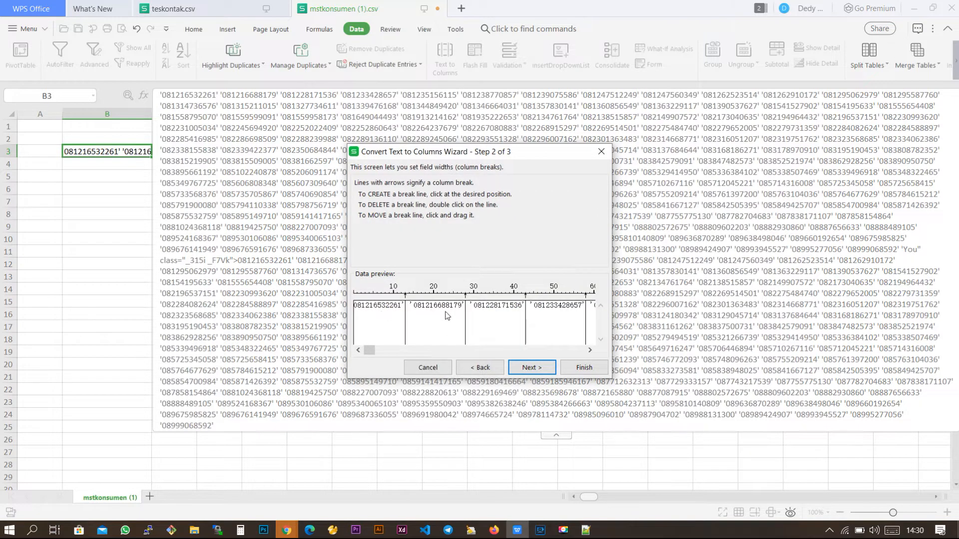
left_click(545, 369)
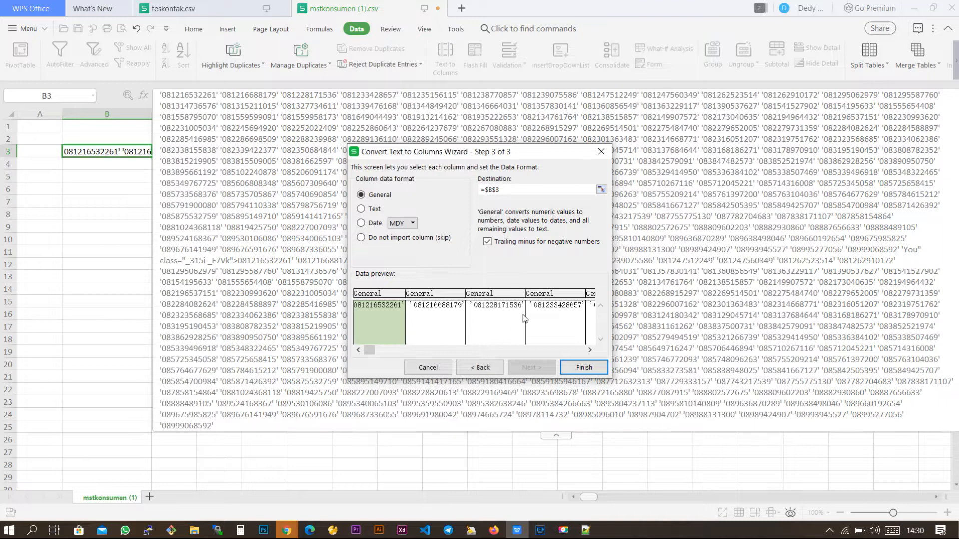
left_click(583, 367)
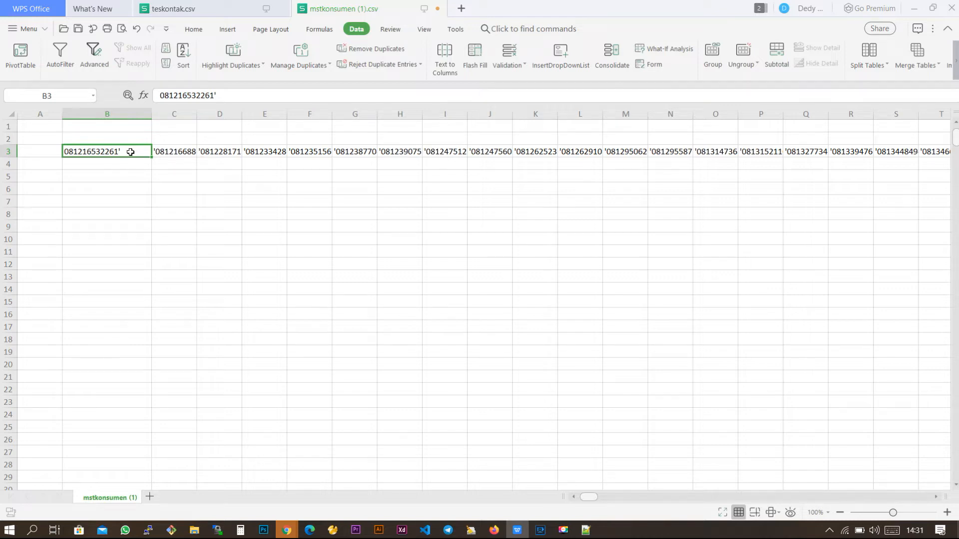
Copy the whole row of split phone numbers from cell B3 through NY3
key("ctrl+shift+Right")
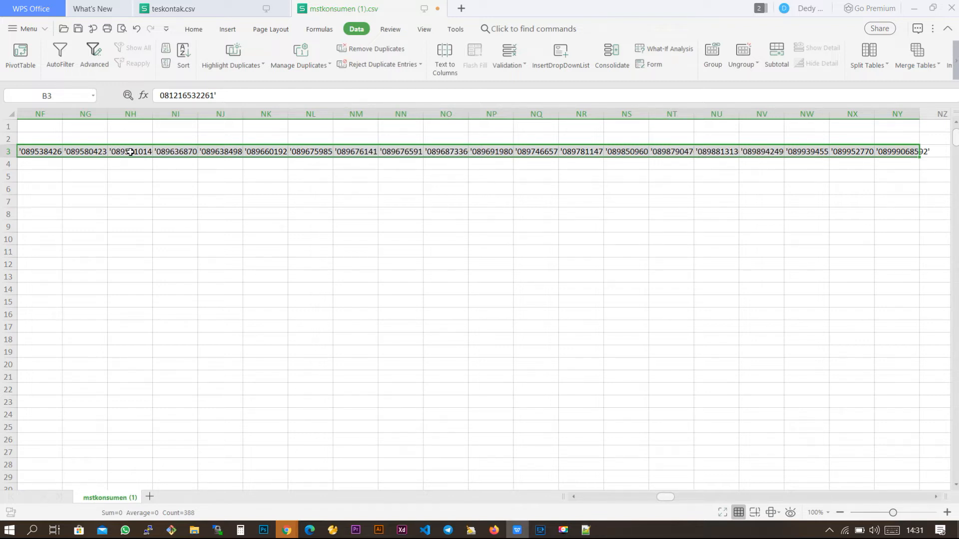
key("ctrl+c")
left_click_drag(664, 497, 580, 496)
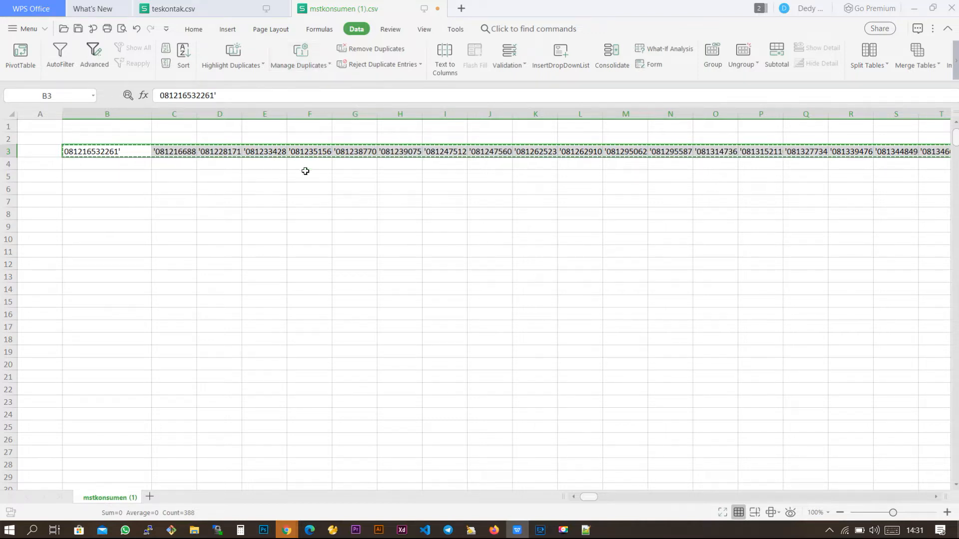
Switch to the teskontak.csv spreadsheet with cell D2 selected in its mobile phone column
left_click(210, 8)
left_click(190, 144)
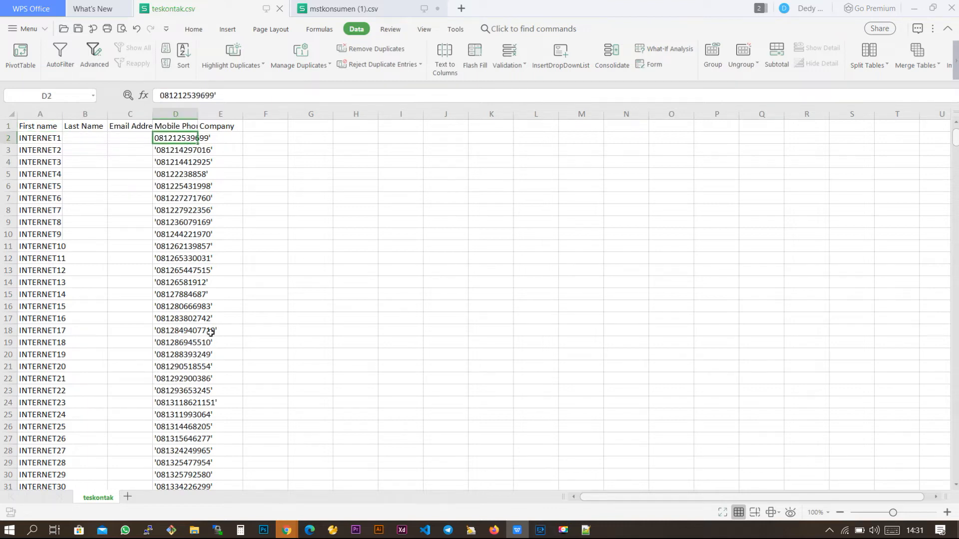
left_click(354, 10)
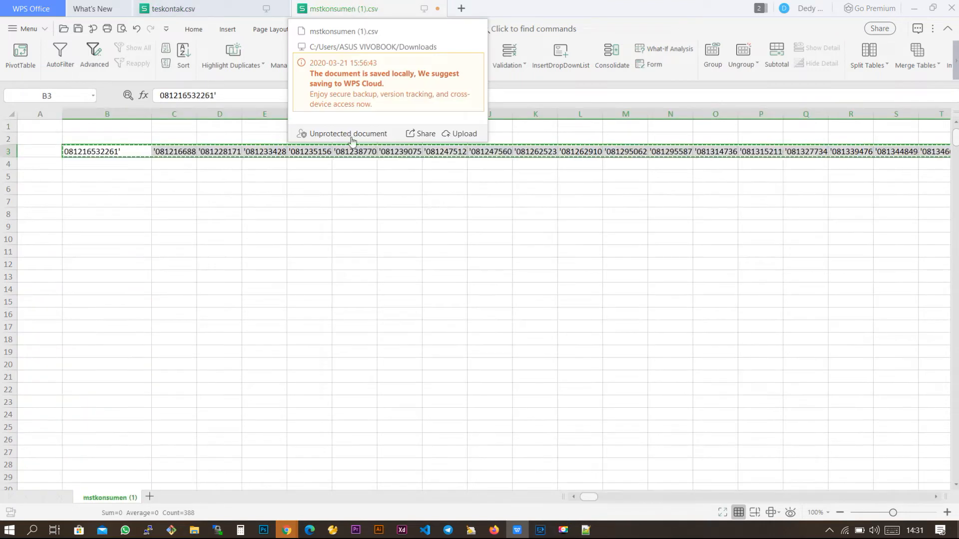
left_click(173, 9)
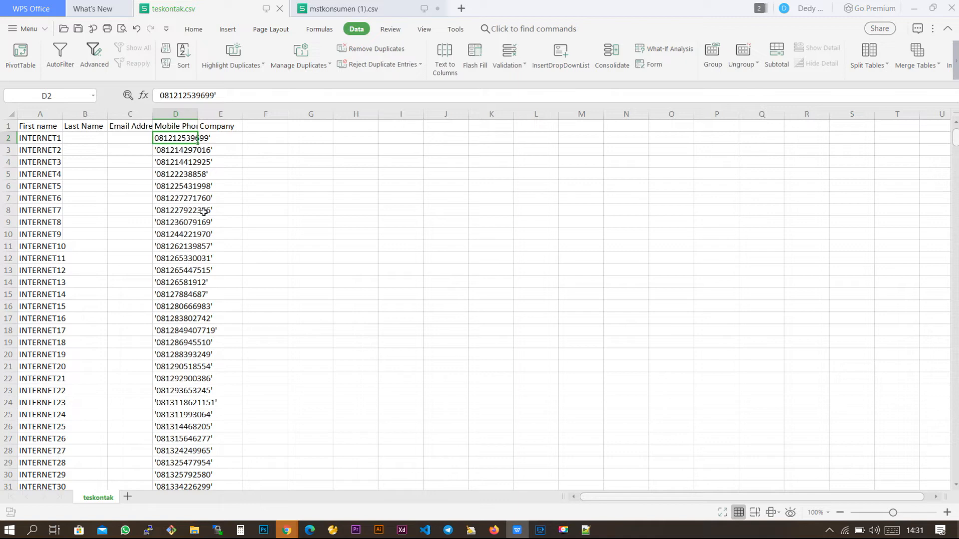
Clear the old phone numbers from D2 down and the old contact names from A2 down, keeping the header row
key("ctrl+shift+Down")
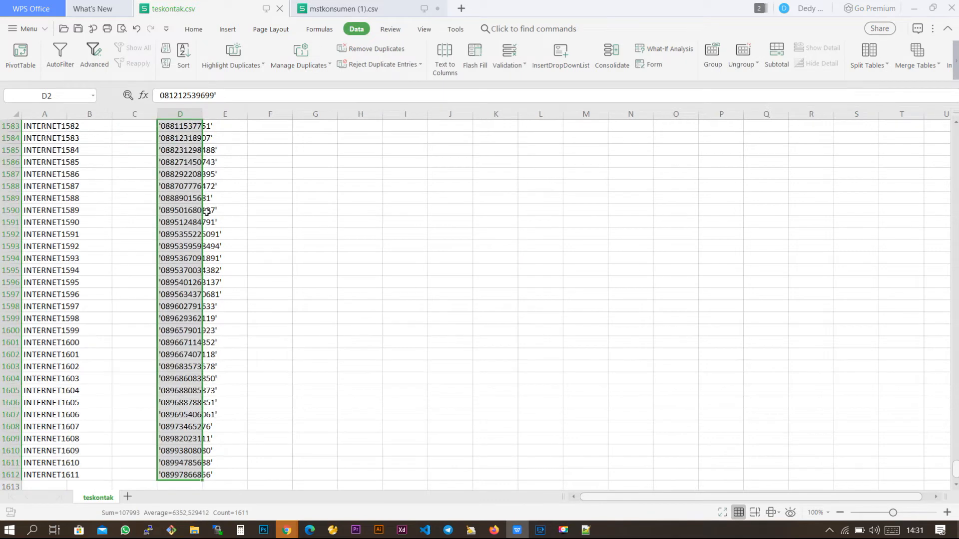
key("Delete")
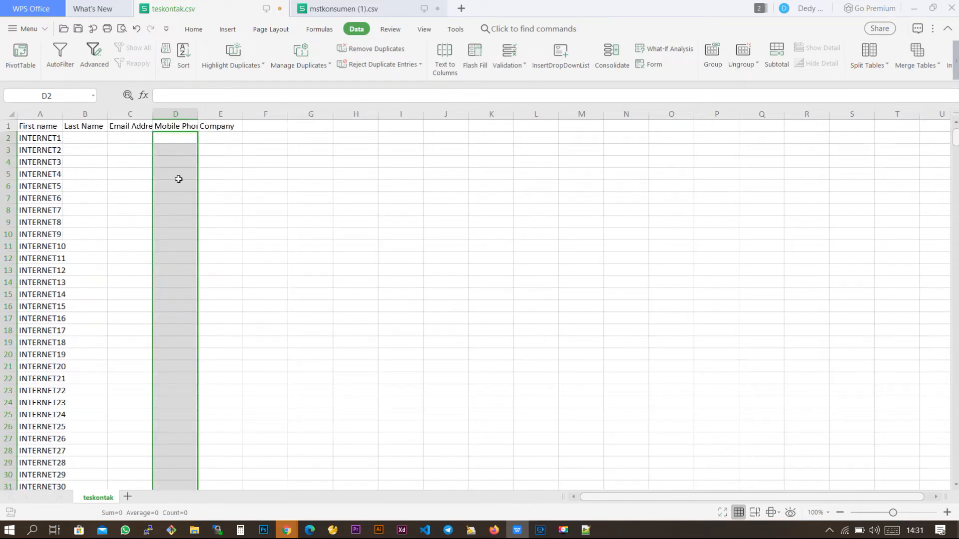
left_click(46, 140)
key("ctrl+shift+Down")
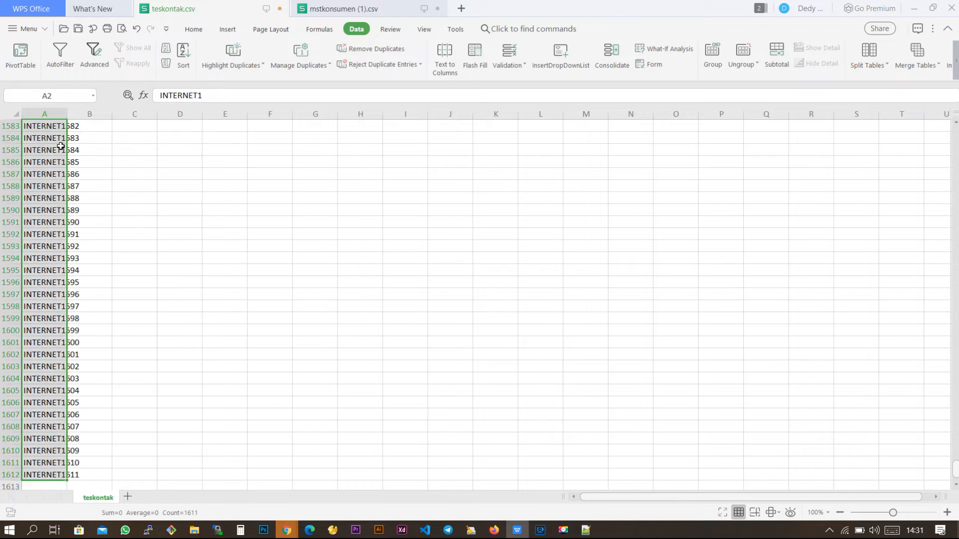
key("Delete")
left_click(121, 164)
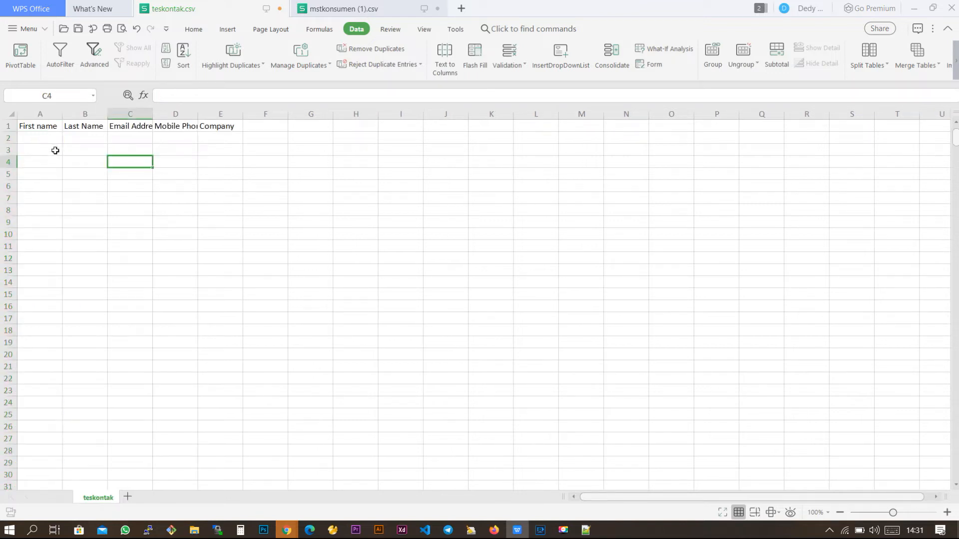
Examine the header cells in row 1, from First name through Last Name, Email Address and Mobile Phone to Company
left_click(46, 125)
left_click(90, 131)
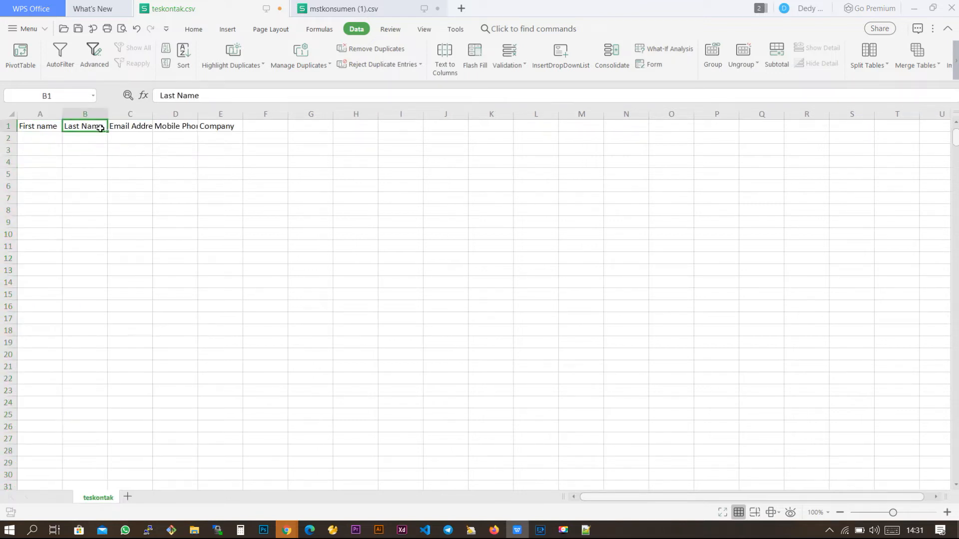
double_click(136, 127)
left_click(181, 145)
double_click(182, 129)
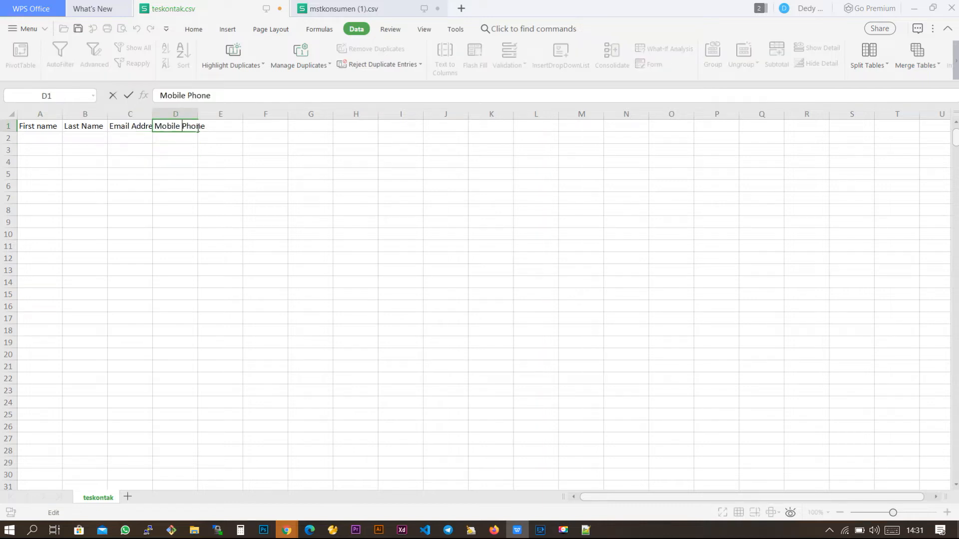
left_click(240, 145)
left_click(216, 128)
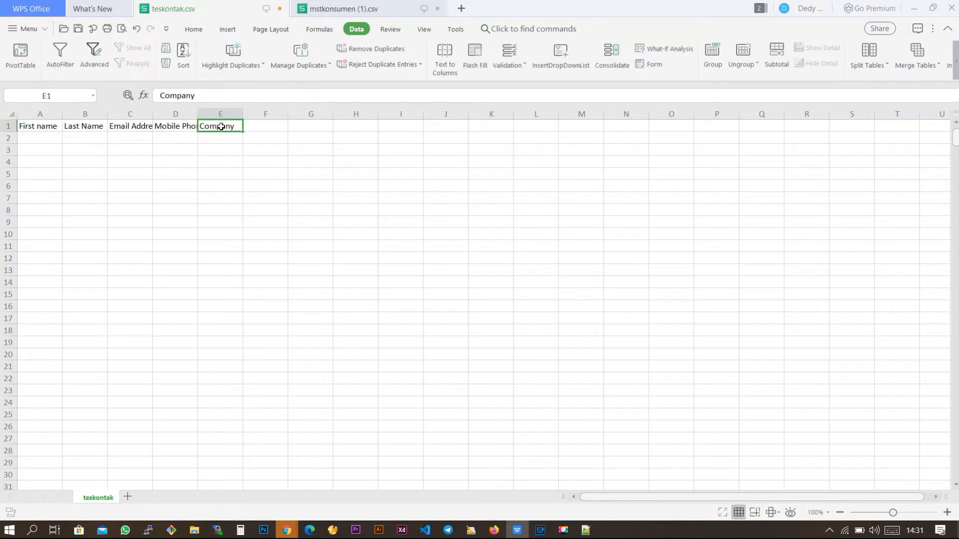
left_click(192, 144)
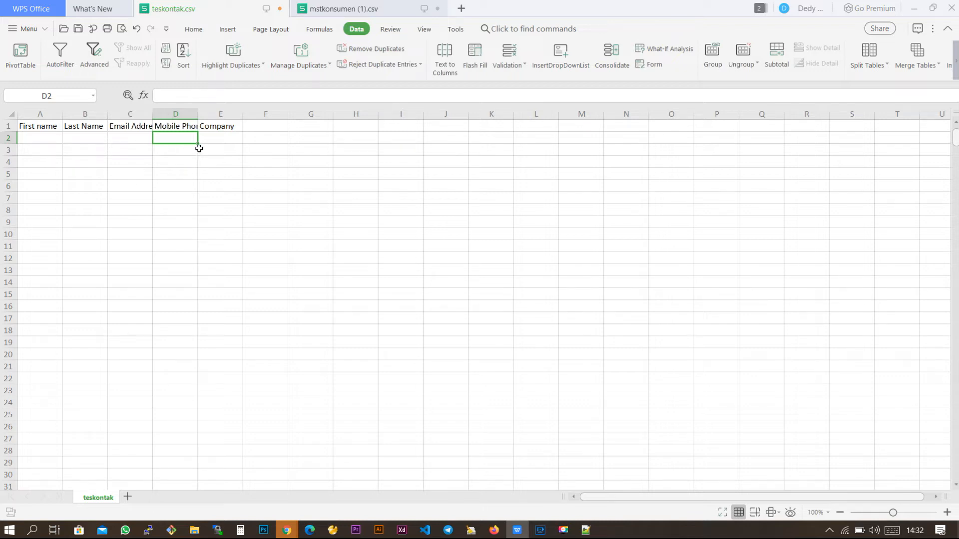
Copy the selected row of phone numbers starting at B3 in mstkonsumen (1).csv and return to teskontak.csv
left_click(351, 9)
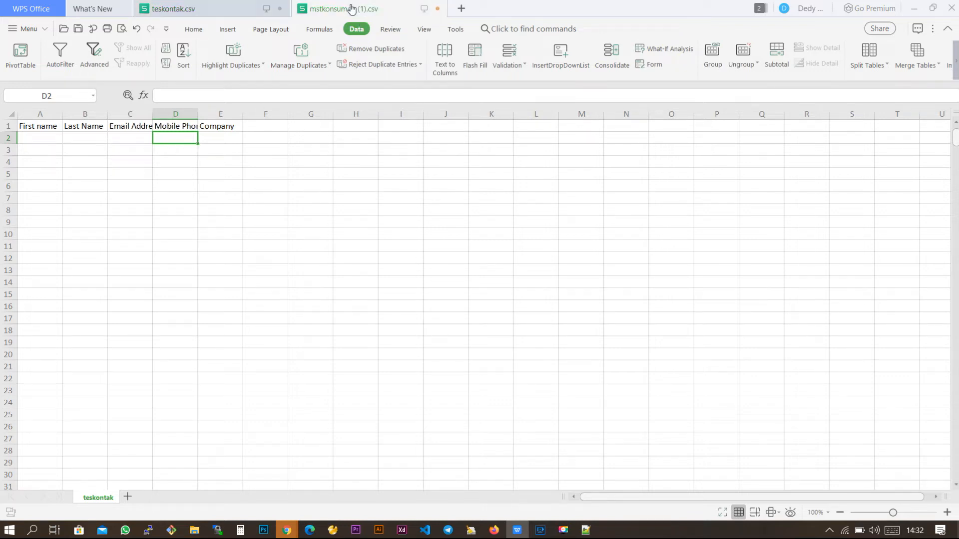
right_click(114, 155)
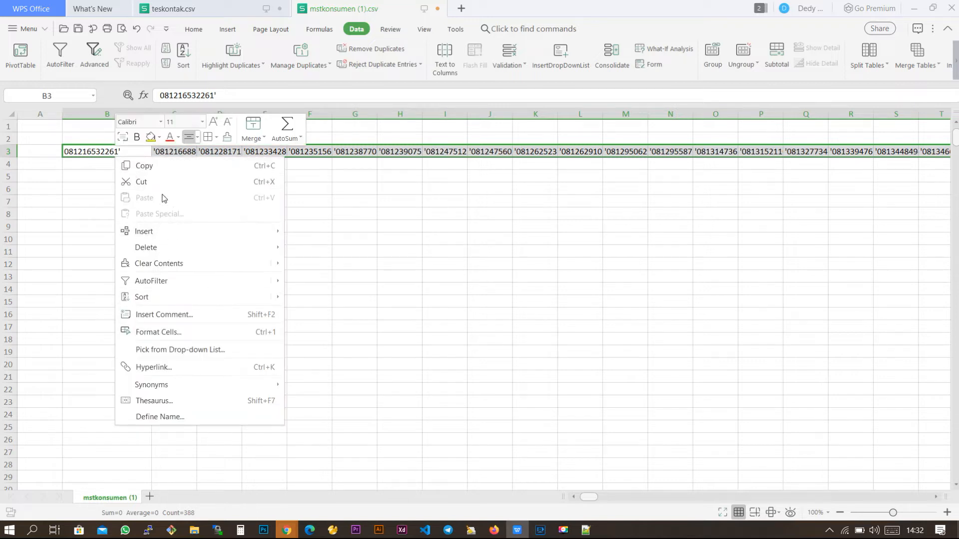
left_click(163, 166)
left_click(218, 7)
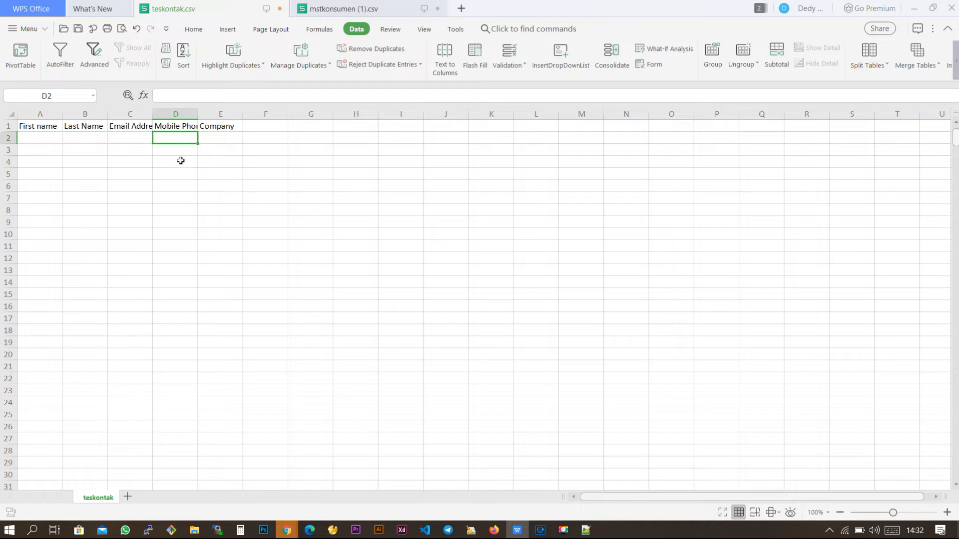
Paste the copied phone numbers into the Mobile Phone column from D2 down, using Paste Special with Transpose
right_click(183, 141)
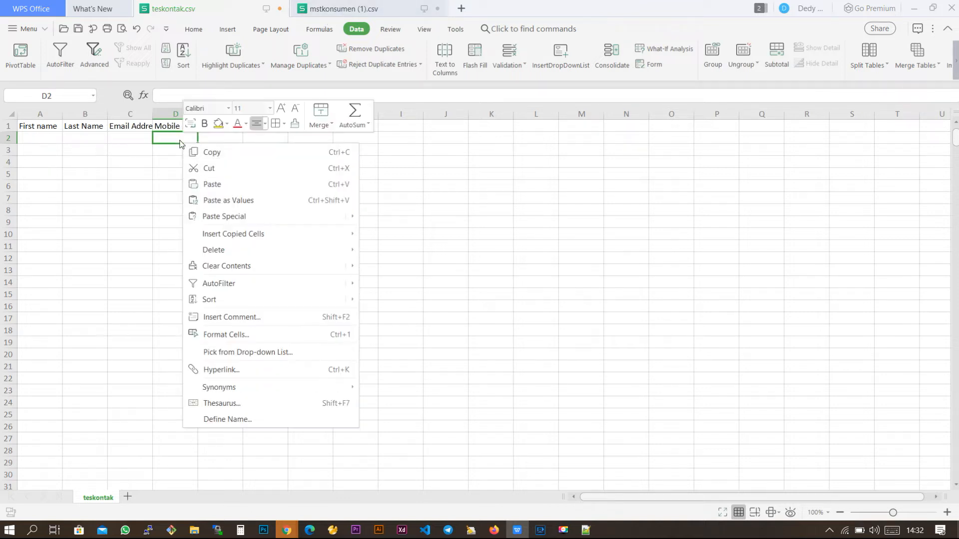
mouse_move(221, 220)
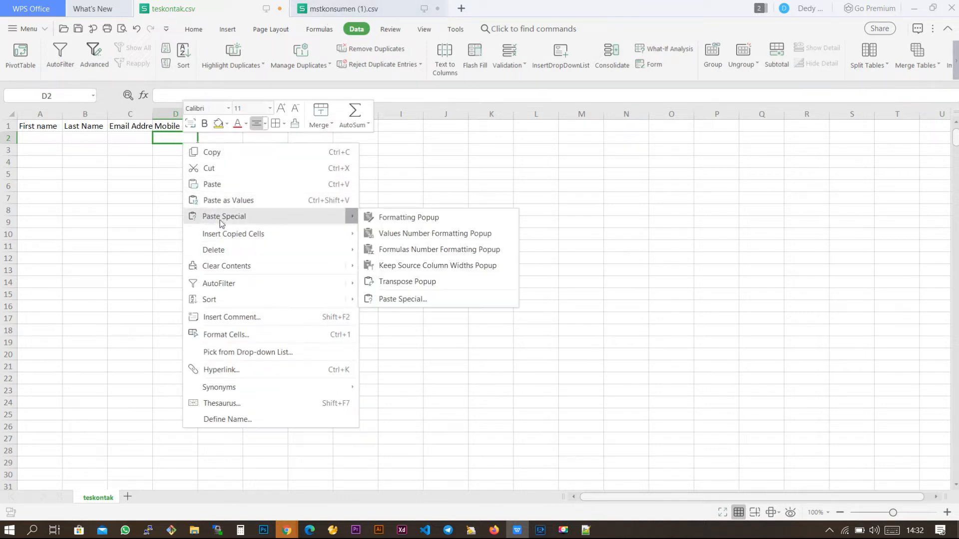
left_click(220, 220)
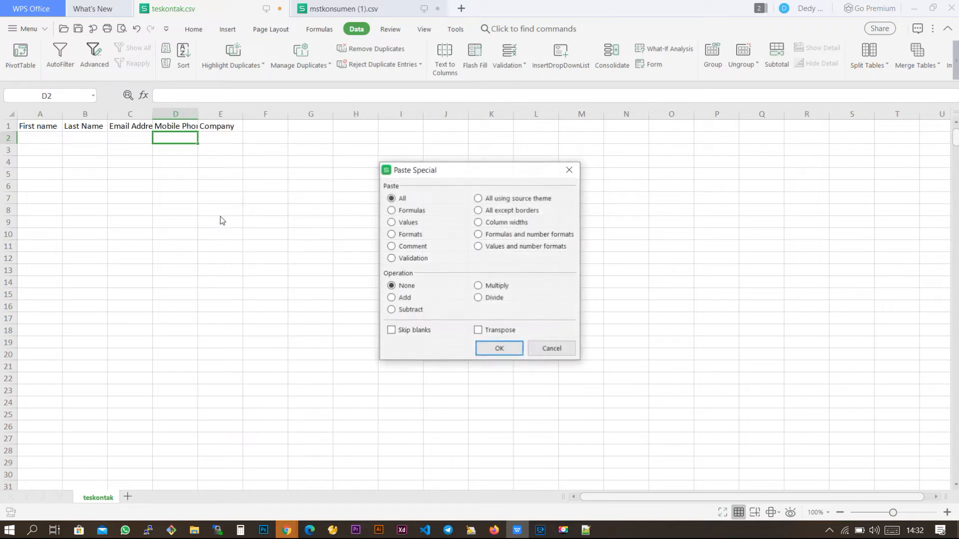
left_click(478, 332)
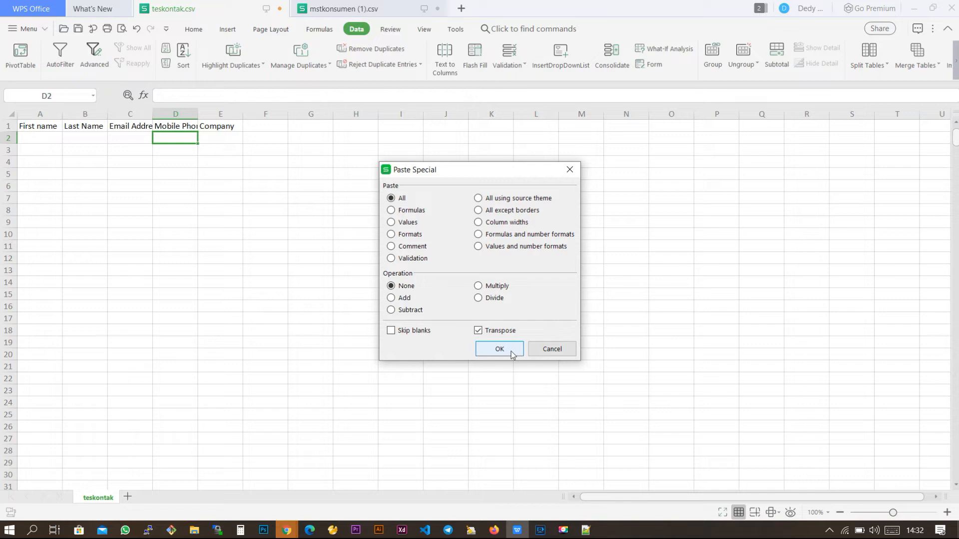
left_click(509, 352)
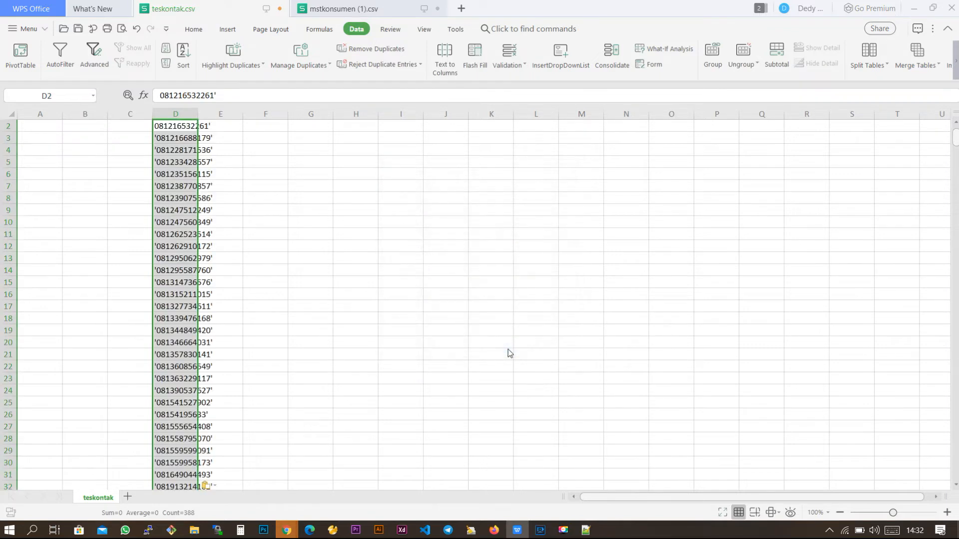
scroll(179, 362, "up", 1)
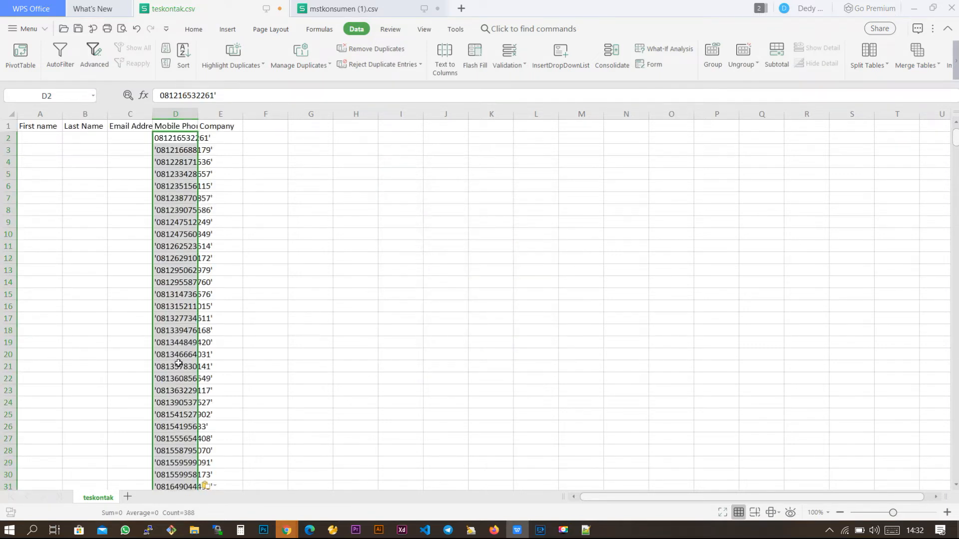
Enter INTERNET001 as the first contact name in cell A2
left_click(45, 140)
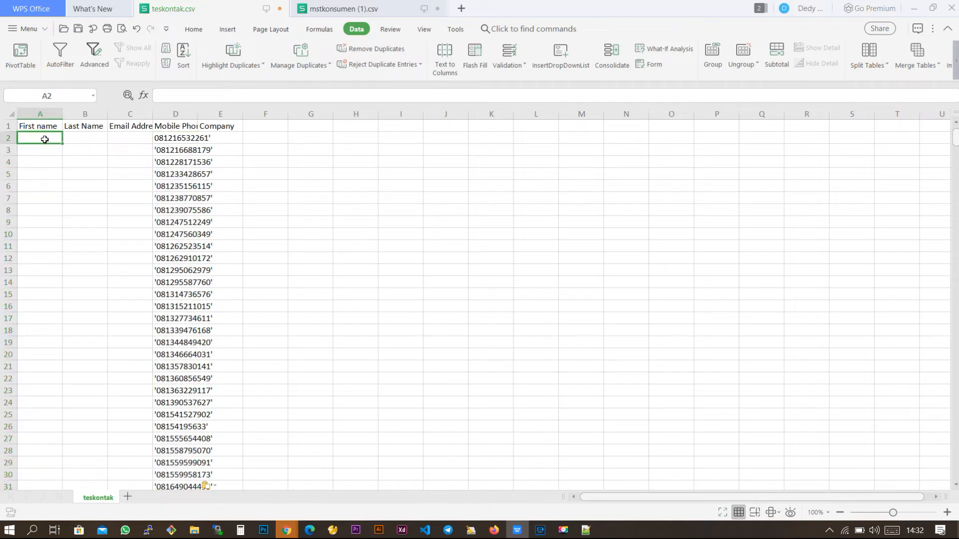
type("in")
key("BackSpace")
key("BackSpace")
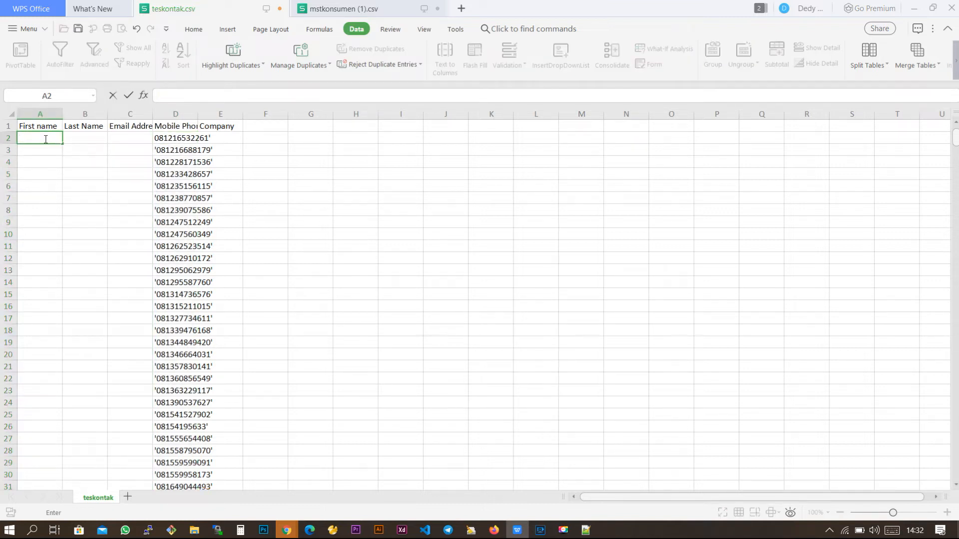
type("INTERNET001")
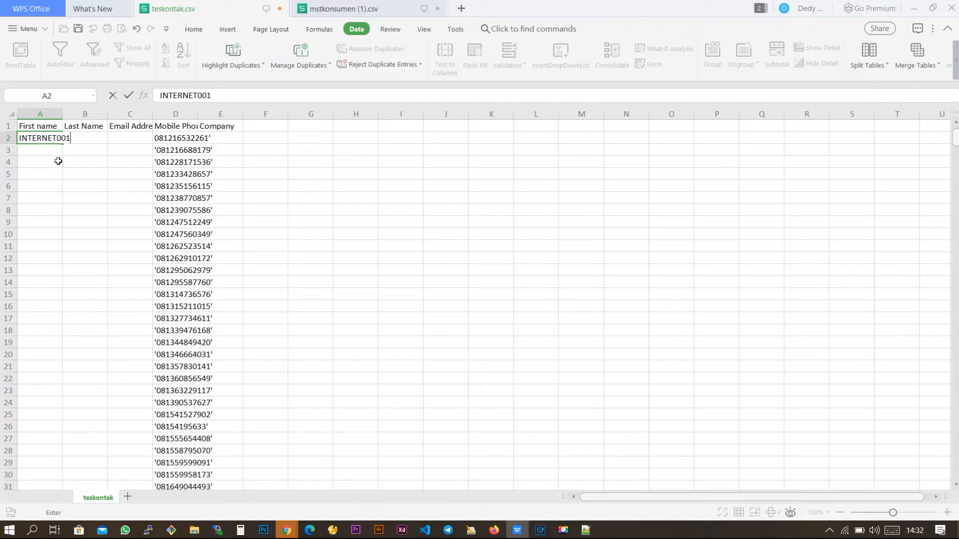
left_click(60, 149)
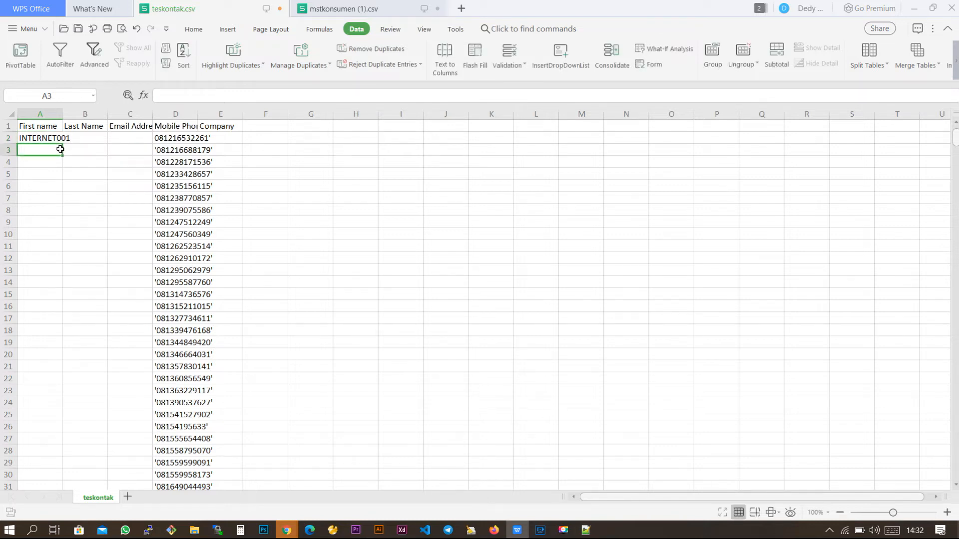
left_click(60, 142)
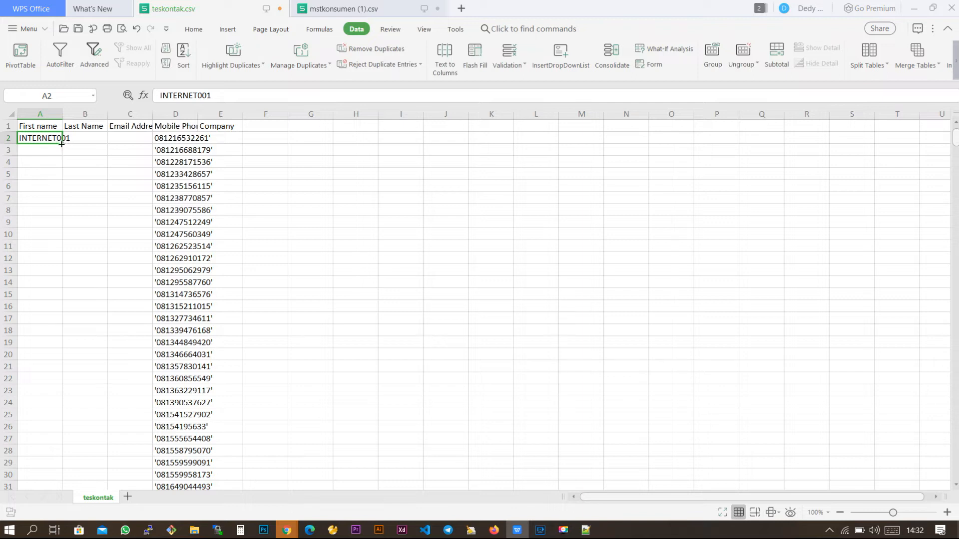
left_click_drag(60, 152, 61, 157)
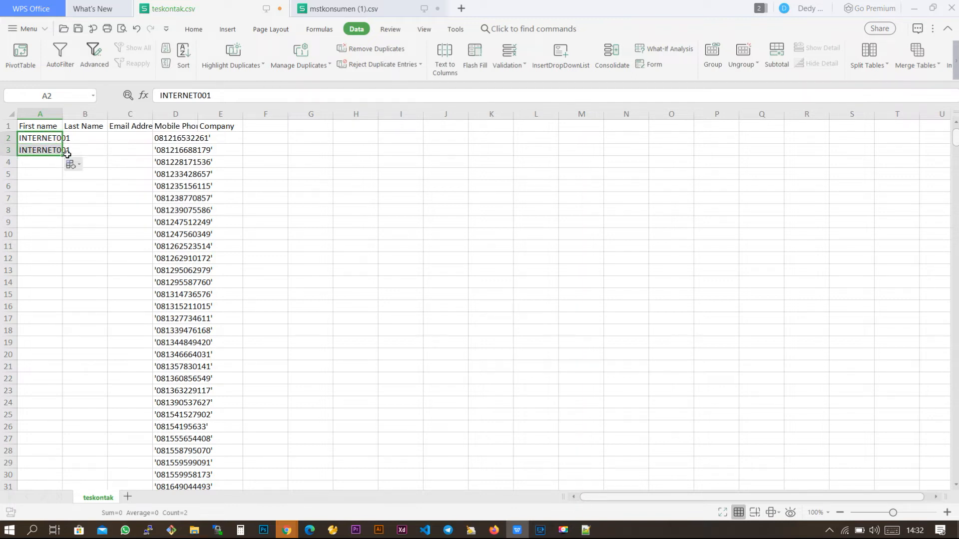
key("ctrl+z")
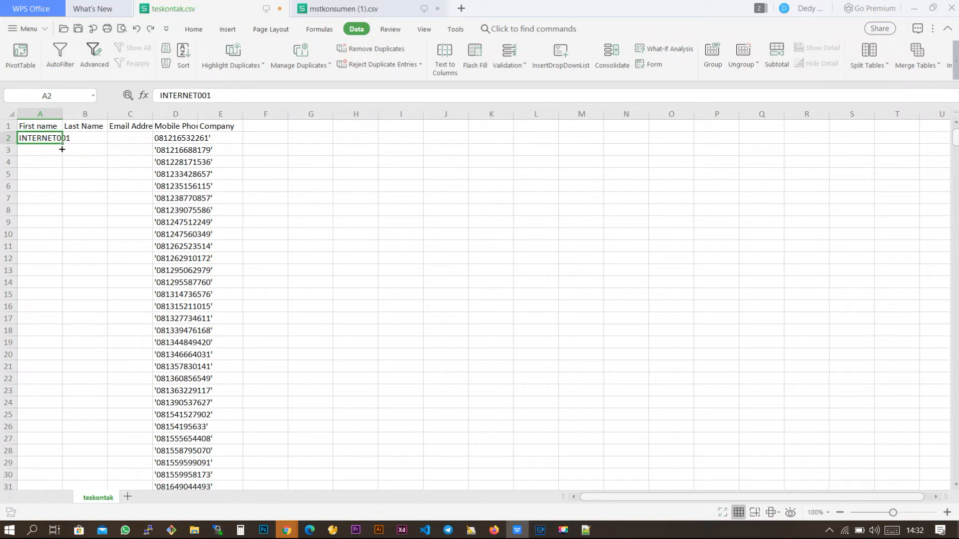
Extend the name series from INTERNET001 and INTERNET002 down column A beside every phone number, and autofit the column width
left_click_drag(62, 148, 61, 160)
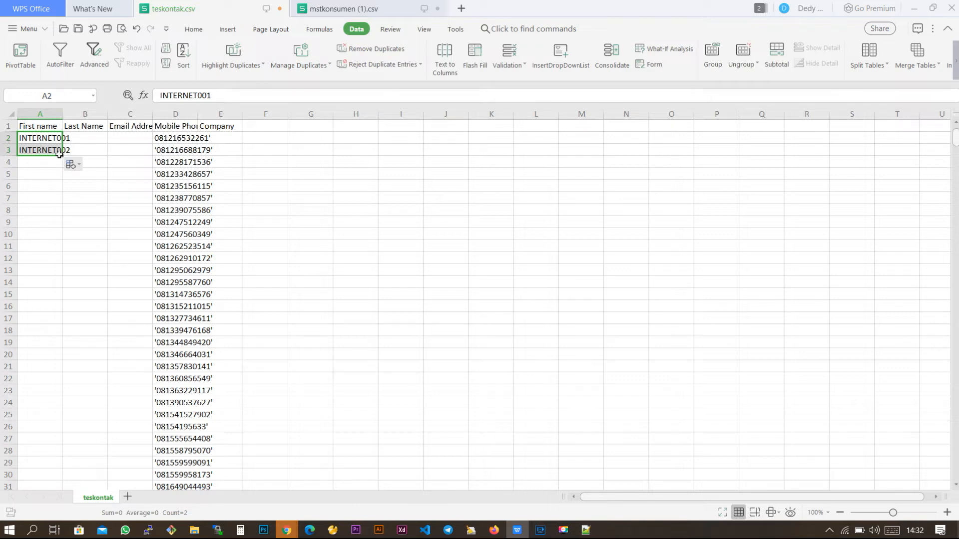
left_click_drag(60, 156, 68, 301)
key("ctrl+z")
left_click(59, 138)
left_click(52, 149, "shift")
double_click(61, 154)
scroll(90, 288, "up", 1)
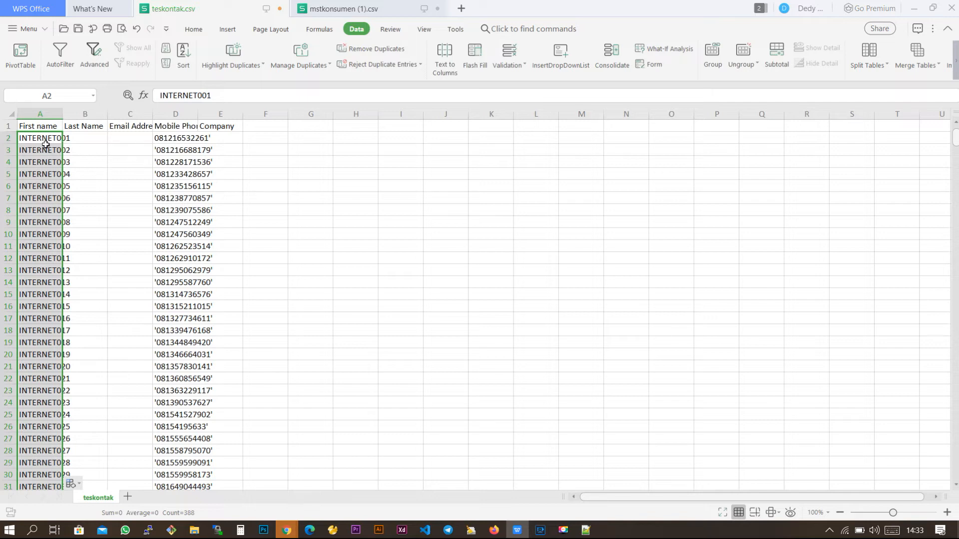
double_click(64, 115)
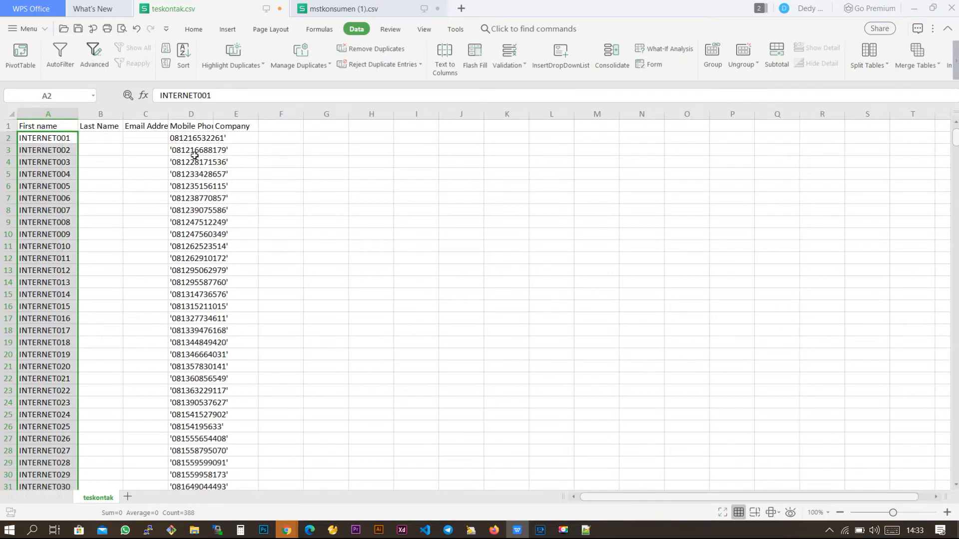
Save the sheet to the Desktop as teskontak.csv in CSV (Comma delimited) format, replacing the existing file and keeping that format
scroll(214, 302, "down", 20)
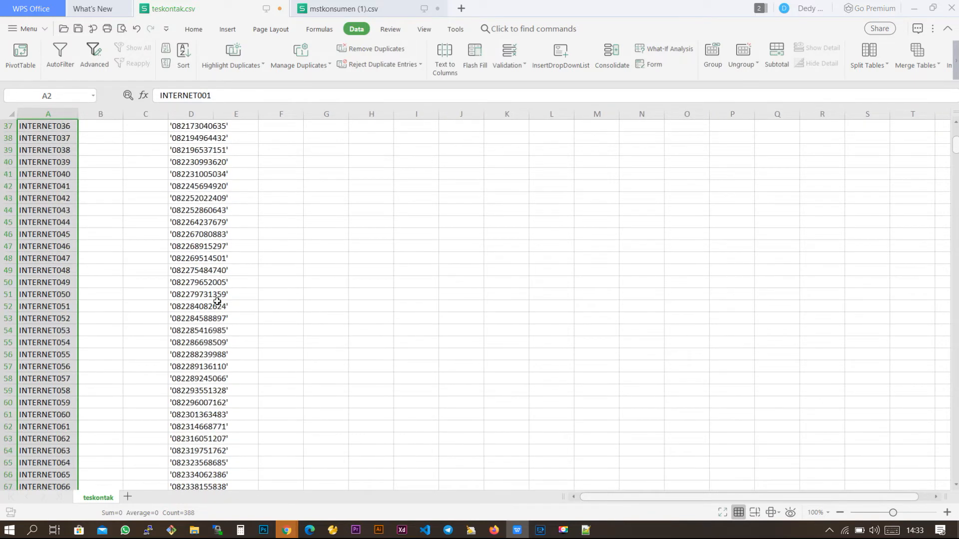
scroll(212, 313, "down", 20)
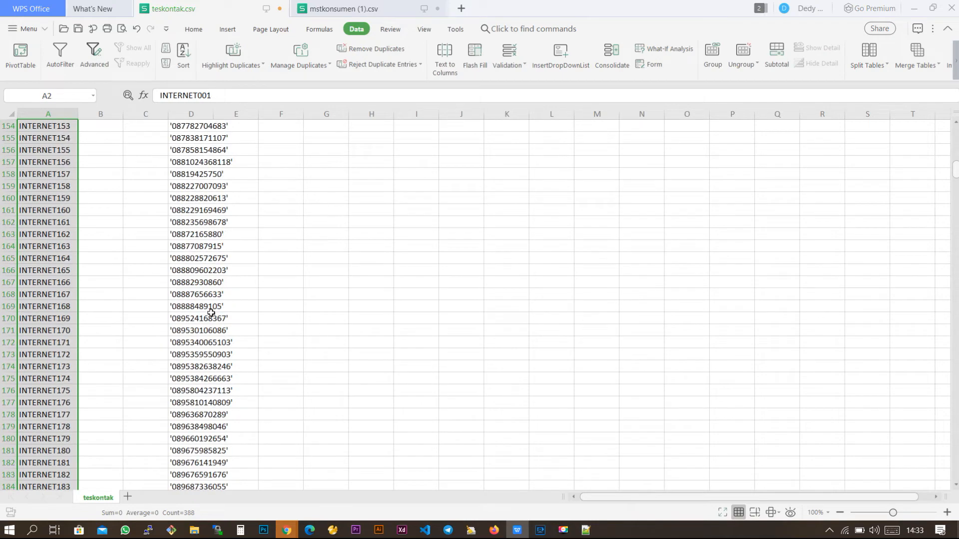
scroll(211, 313, "up", 20)
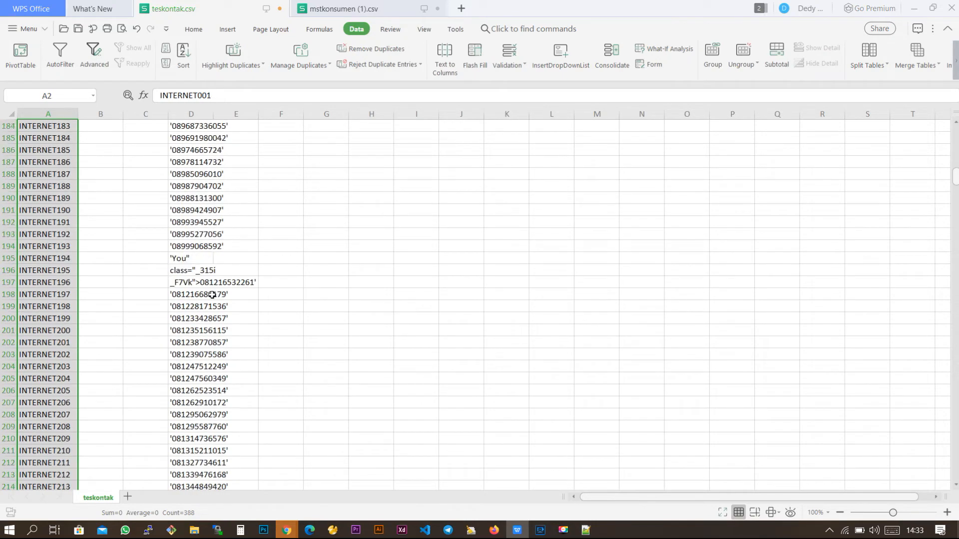
left_click(28, 33)
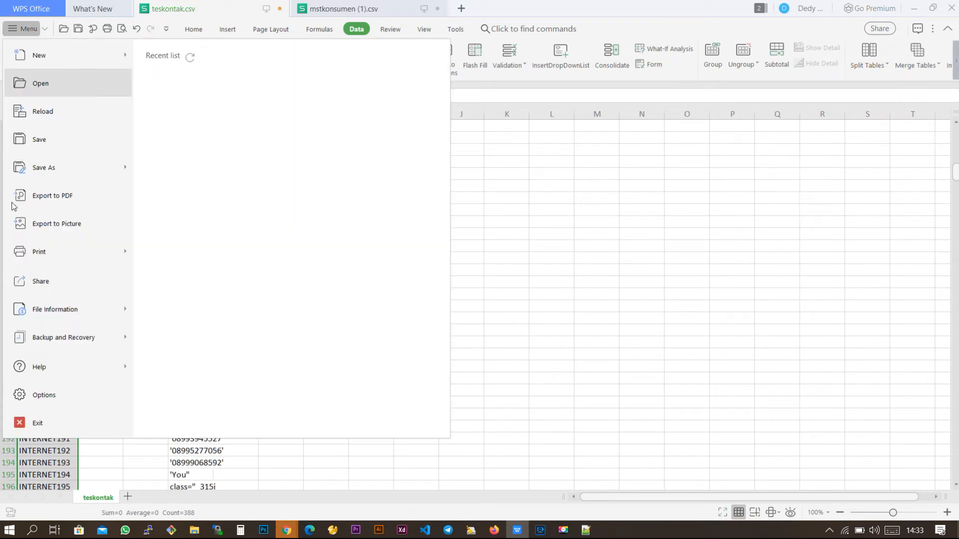
left_click(52, 168)
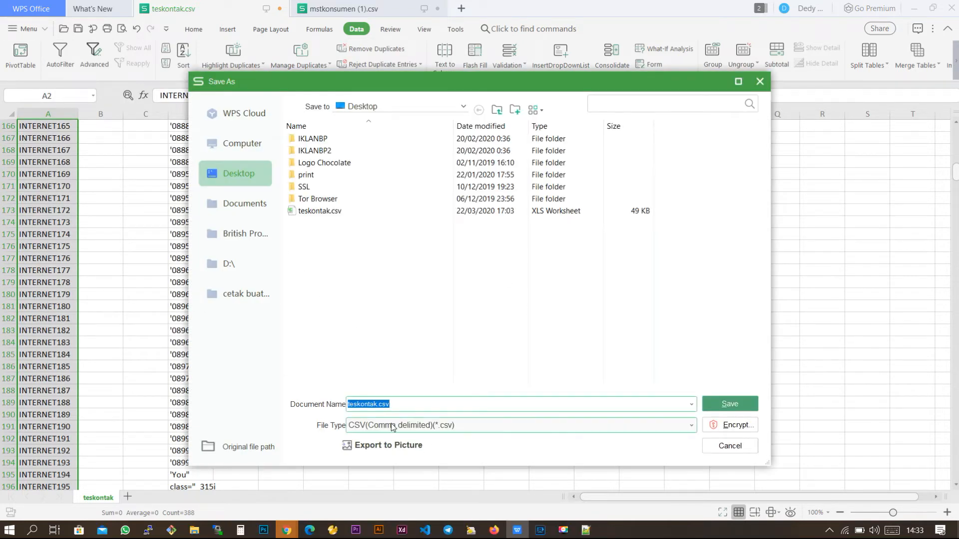
left_click(393, 426)
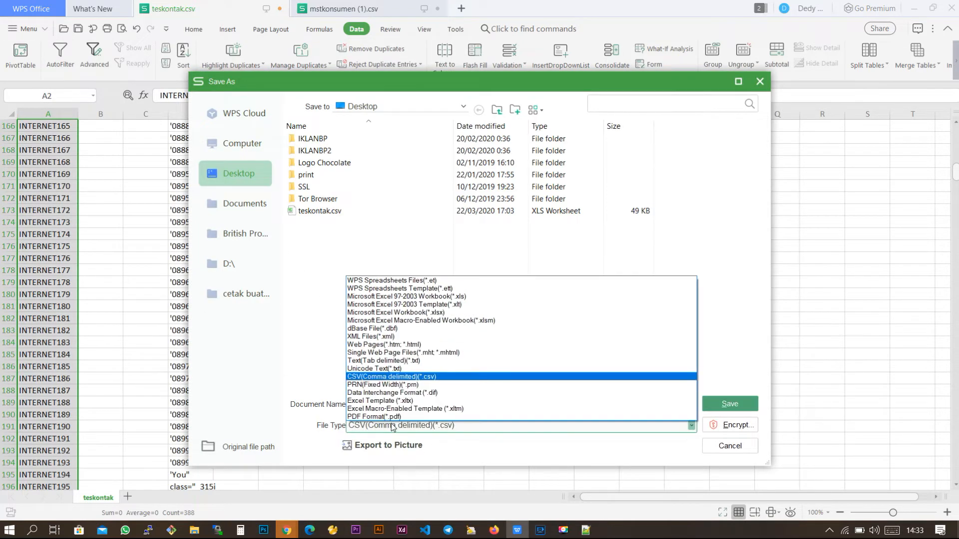
left_click(387, 377)
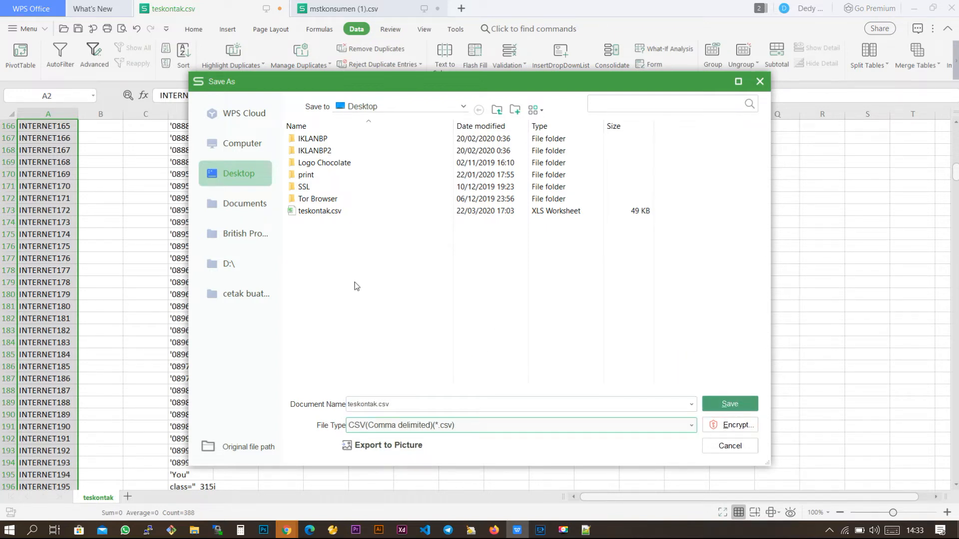
left_click(329, 211)
left_click(741, 403)
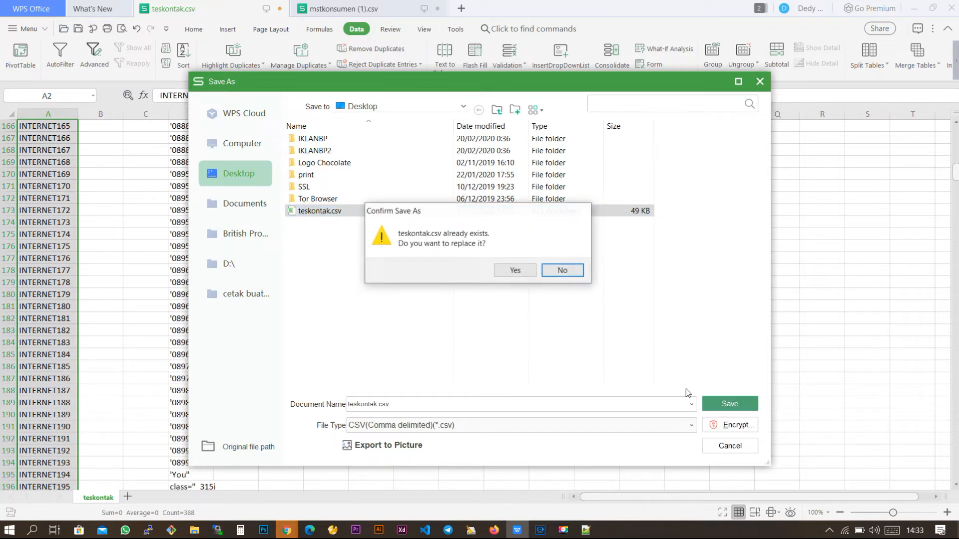
left_click(513, 273)
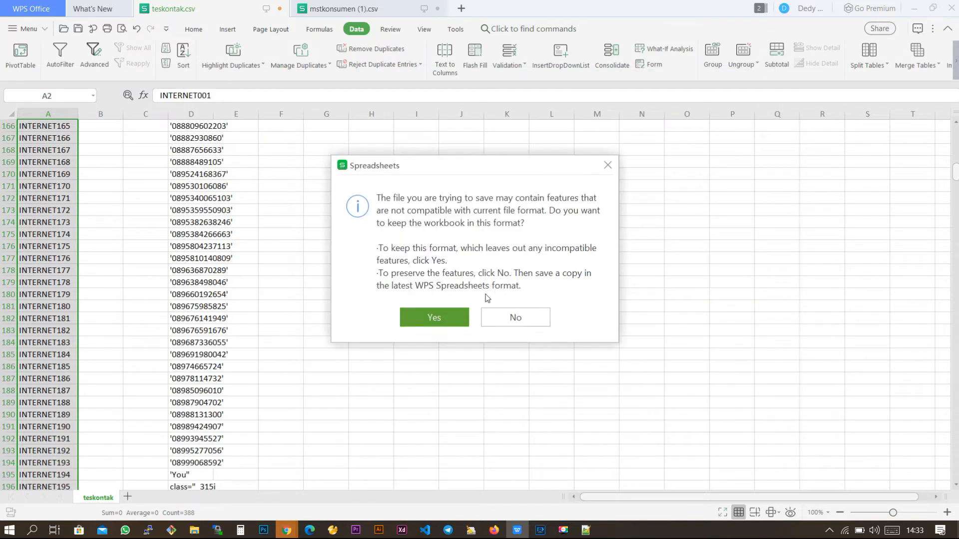
left_click(448, 317)
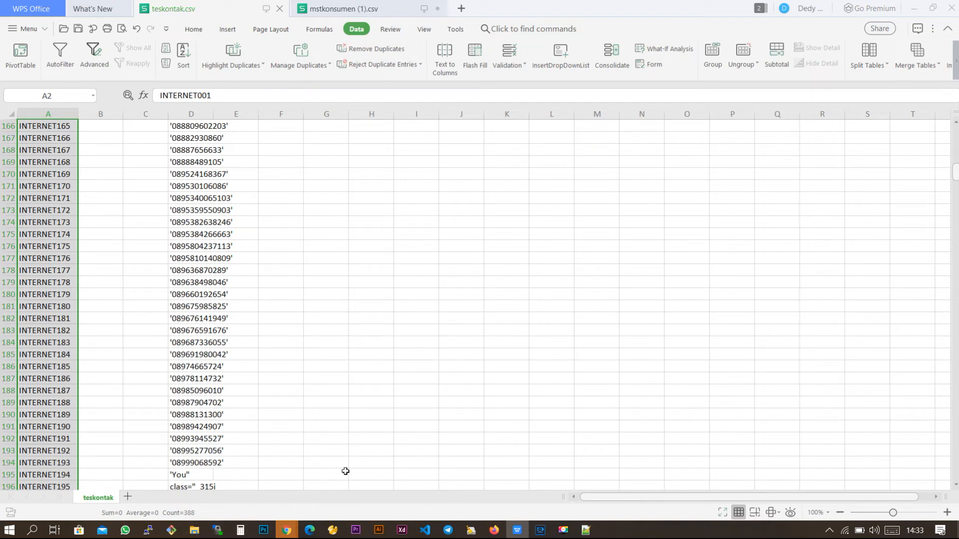
Locate the saved teskontak.csv in the Desktop folder using File Explorer
left_click(206, 532)
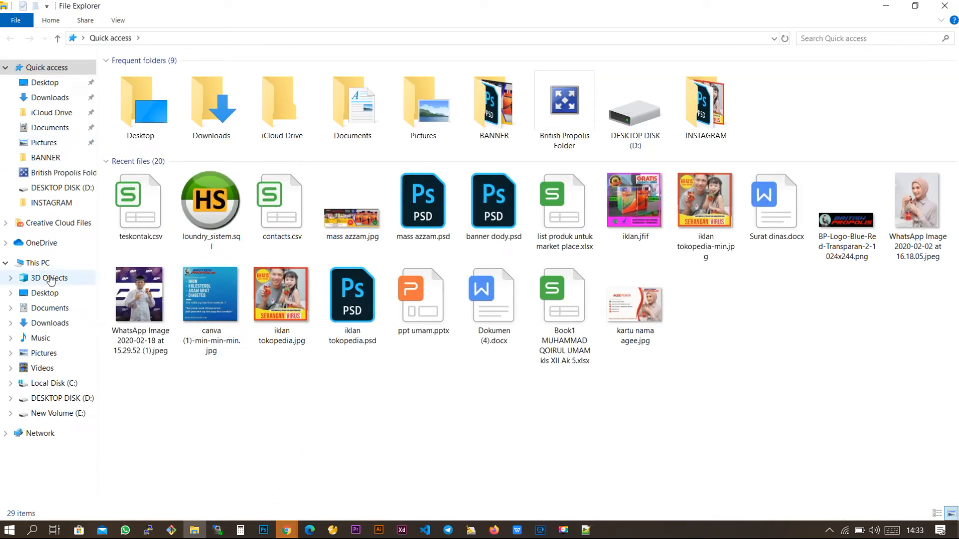
left_click(60, 83)
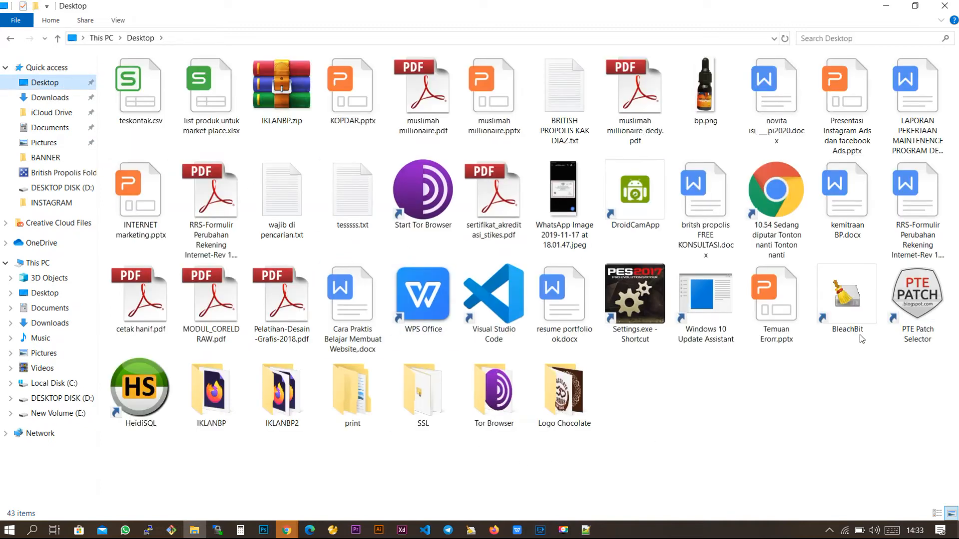
left_click(141, 102)
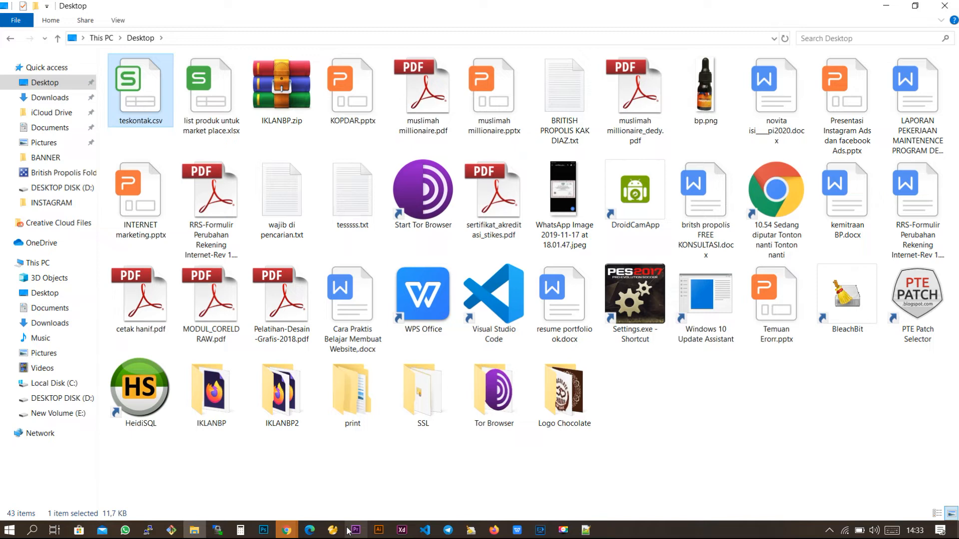
Switch to Chrome and bring up the already open Google Contacts page at contacts.google.com
left_click(284, 532)
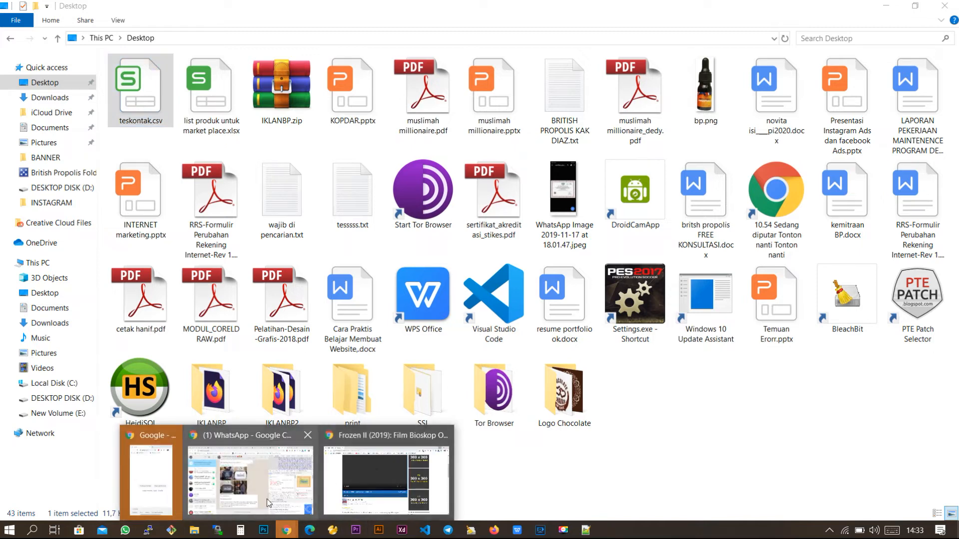
left_click(250, 489)
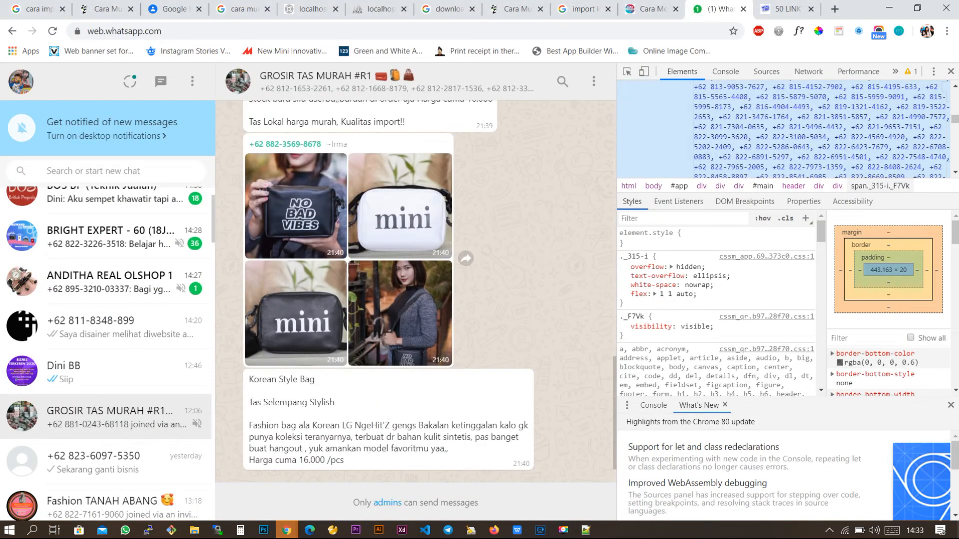
left_click(169, 10)
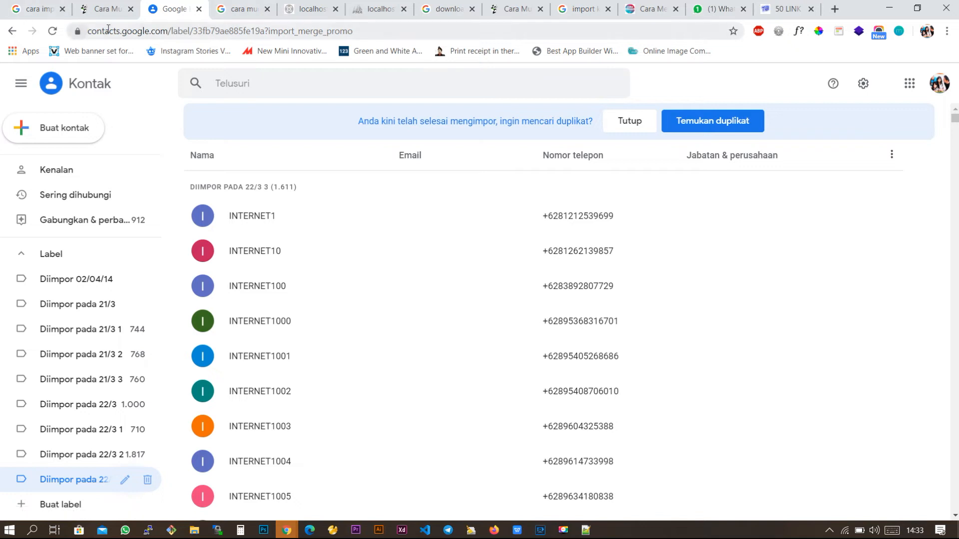
left_click(138, 32)
left_click(165, 32)
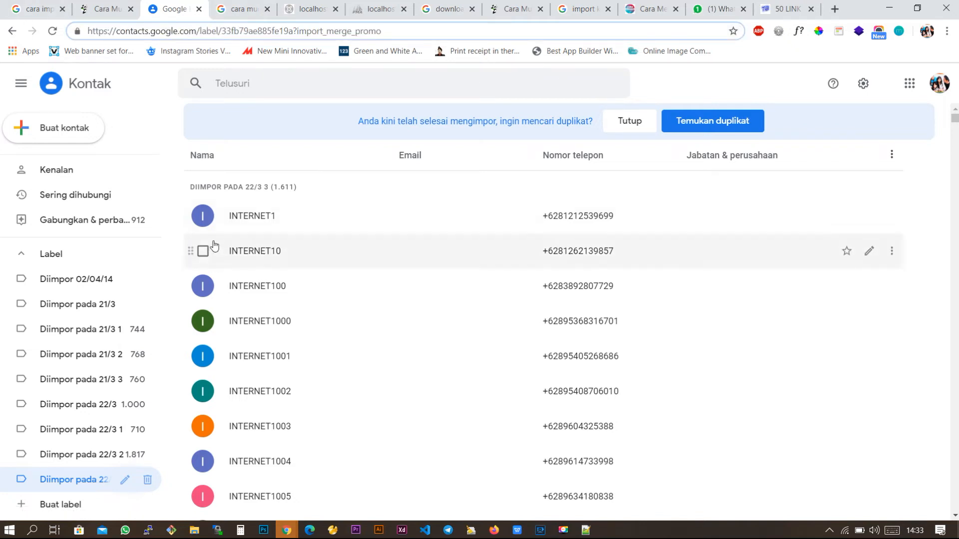
left_click(134, 32)
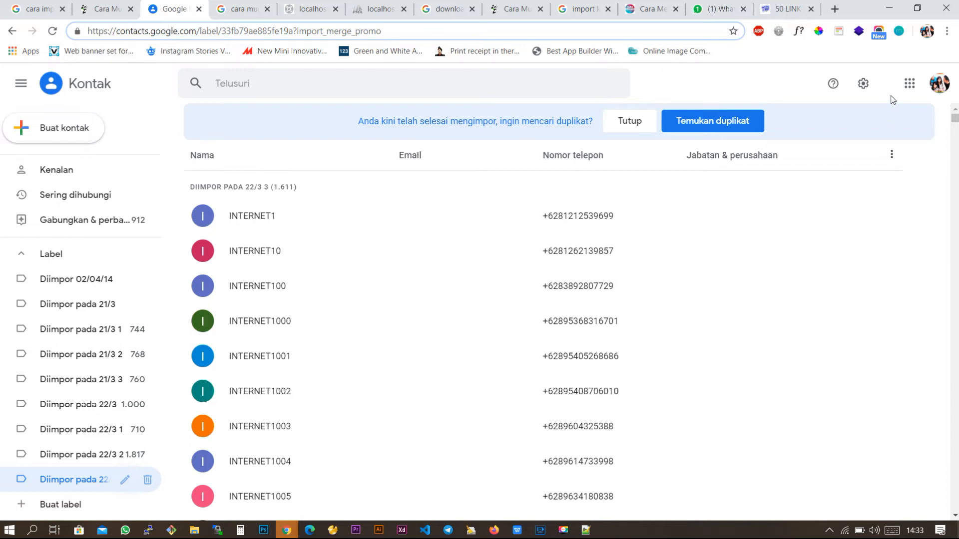
double_click(254, 31)
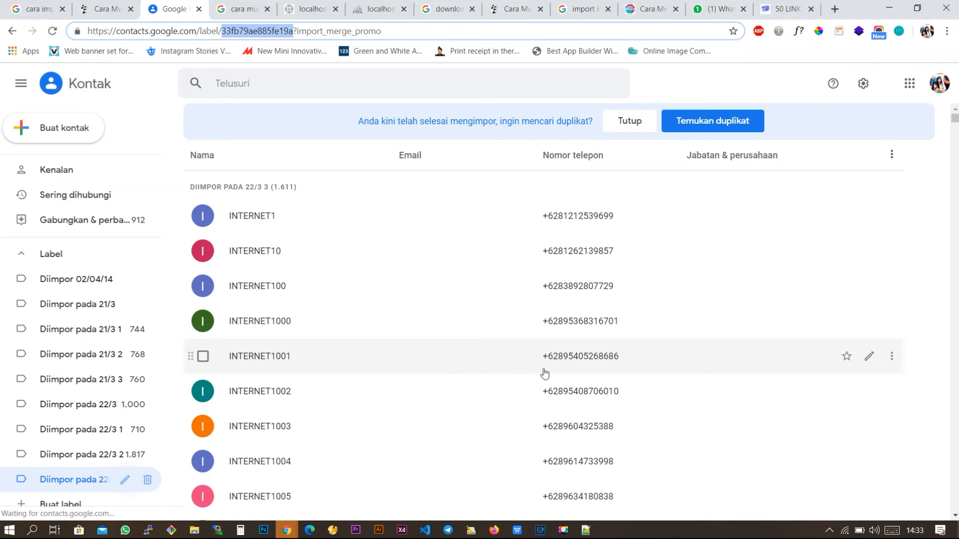
Import teskontak.csv from the Desktop into Google Contacts
scroll(49, 189, "down", 3)
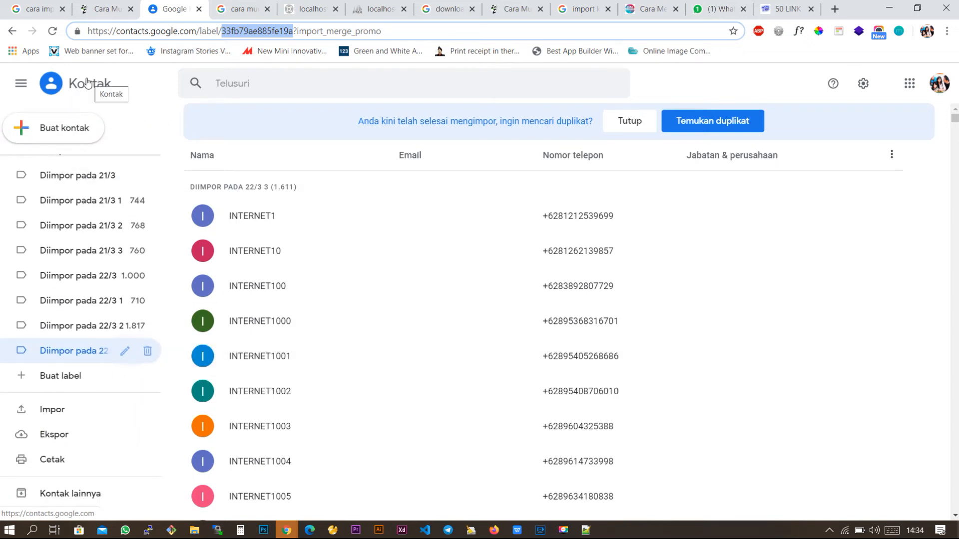
left_click(53, 417)
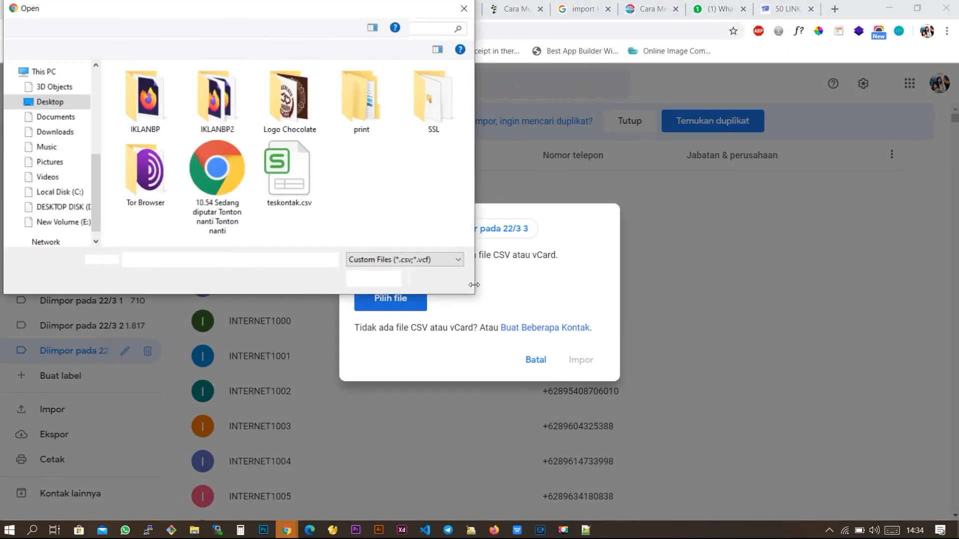
left_click(301, 196)
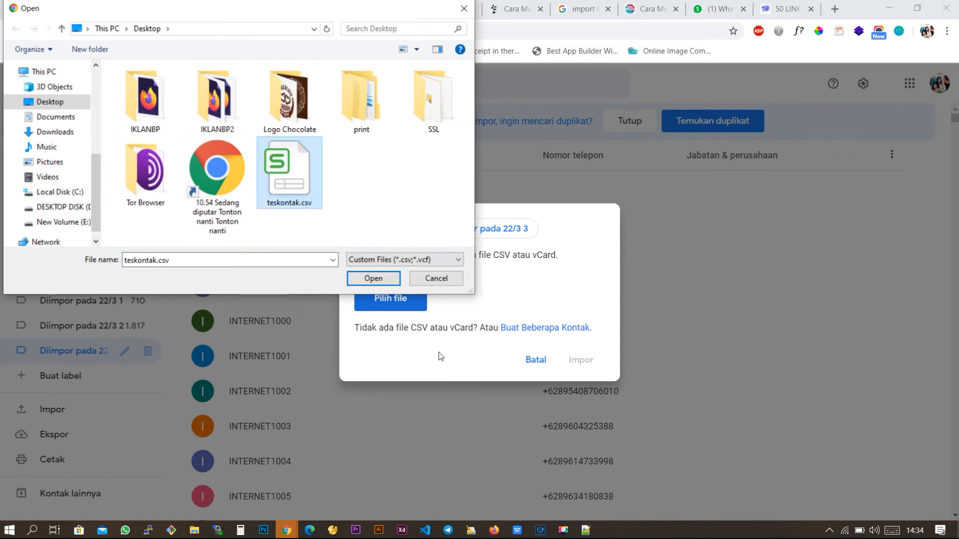
left_click(386, 280)
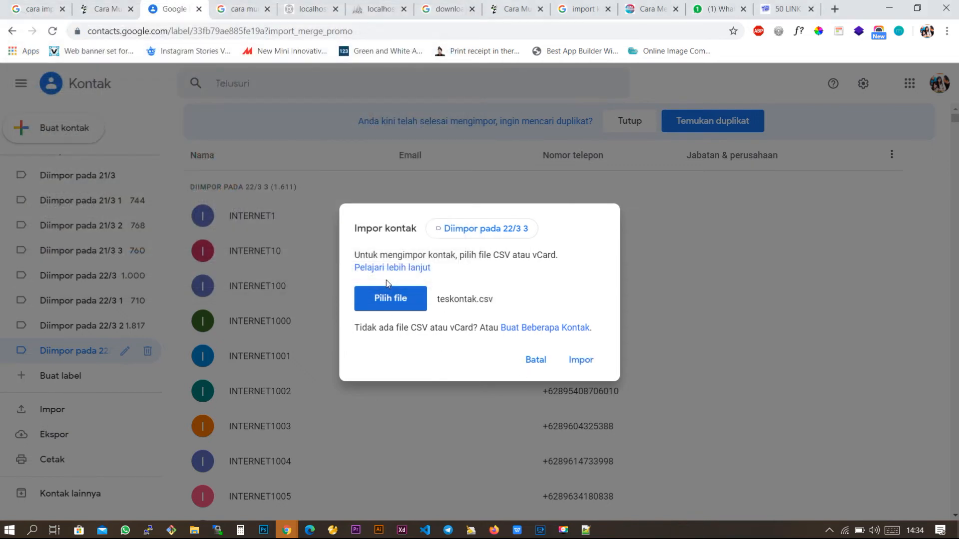
left_click(581, 360)
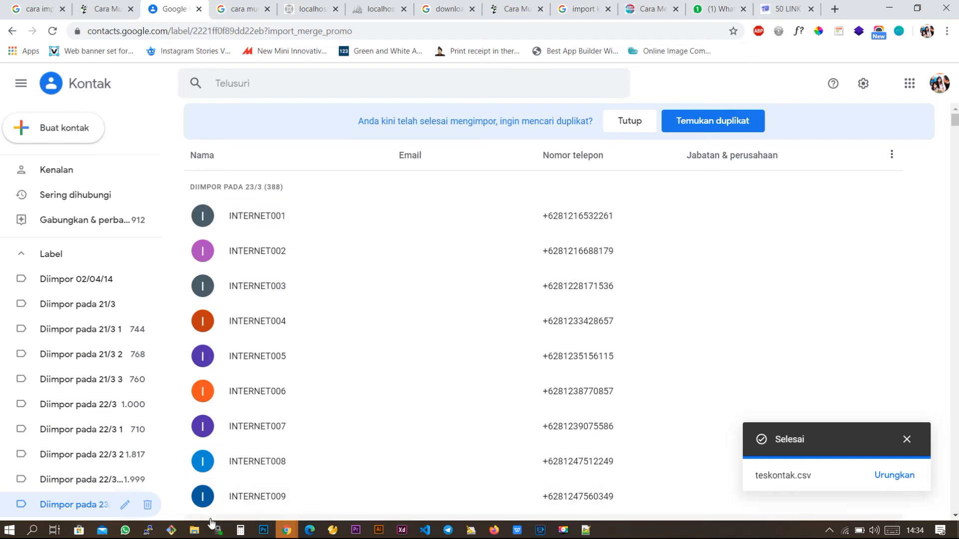
Return to WhatsApp Web and look through the contacts available for a new chat
left_click(714, 14)
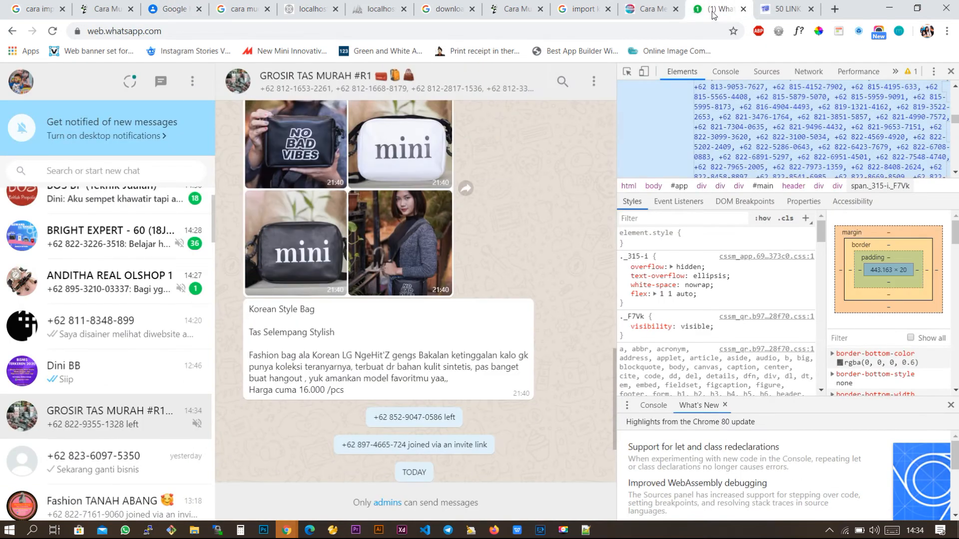
scroll(114, 229, "up", 2)
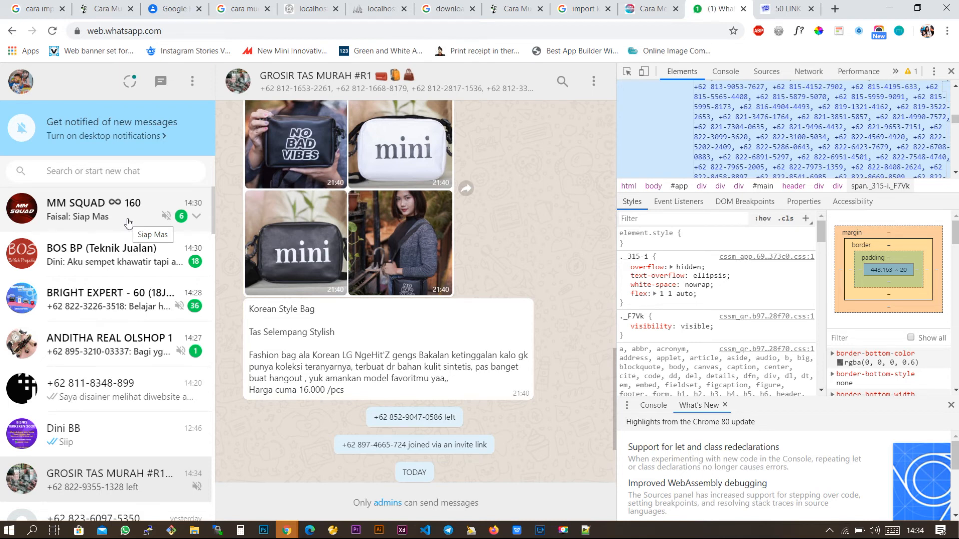
left_click(160, 81)
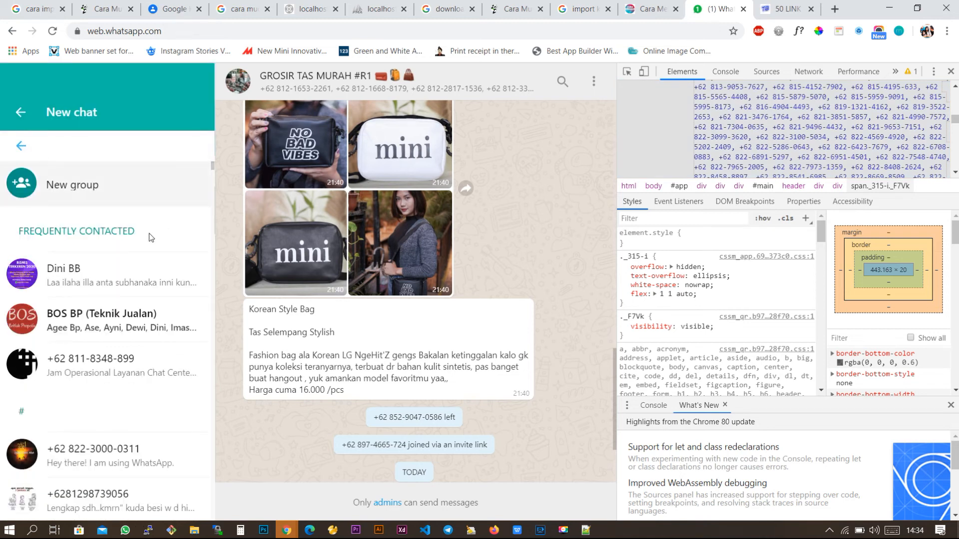
scroll(120, 349, "down", 3)
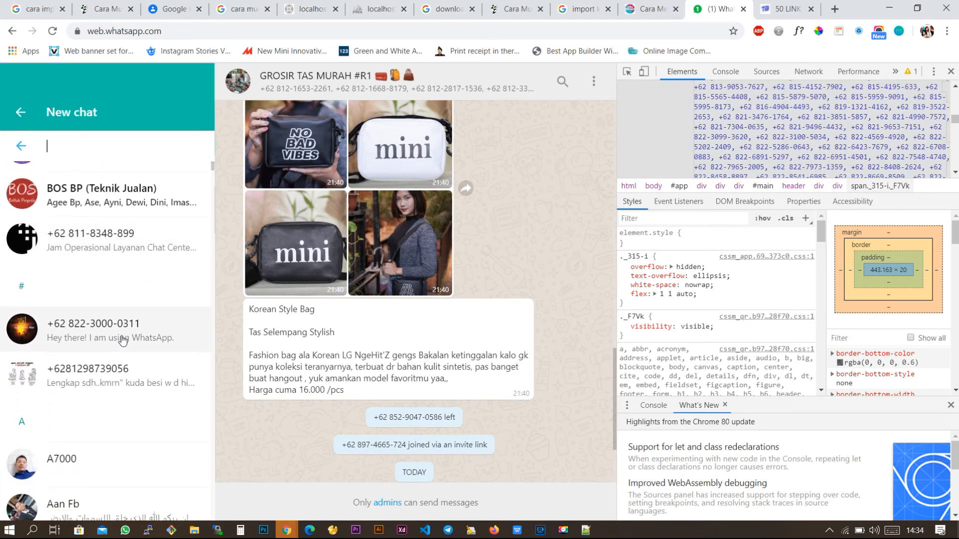
scroll(152, 310, "down", 3)
scroll(153, 310, "up", 4)
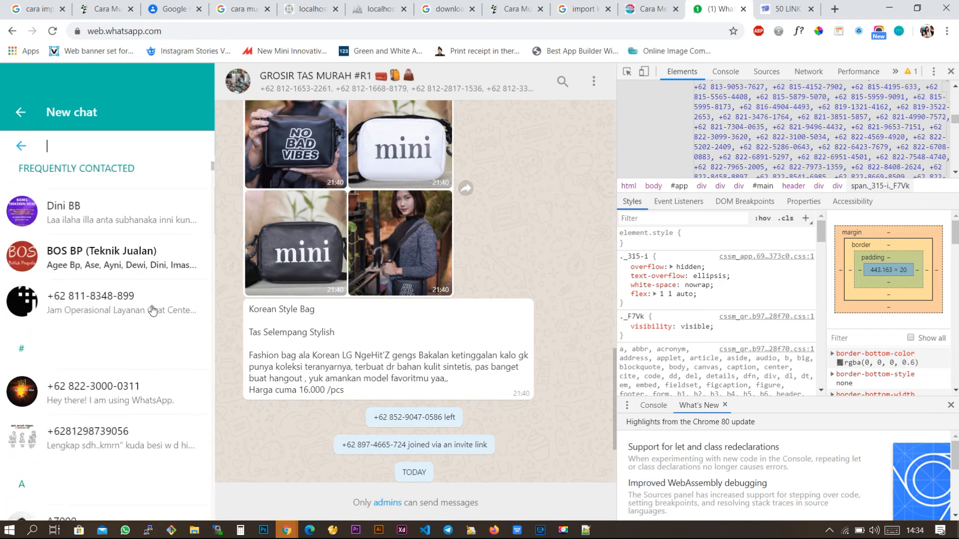
scroll(153, 310, "up", 2)
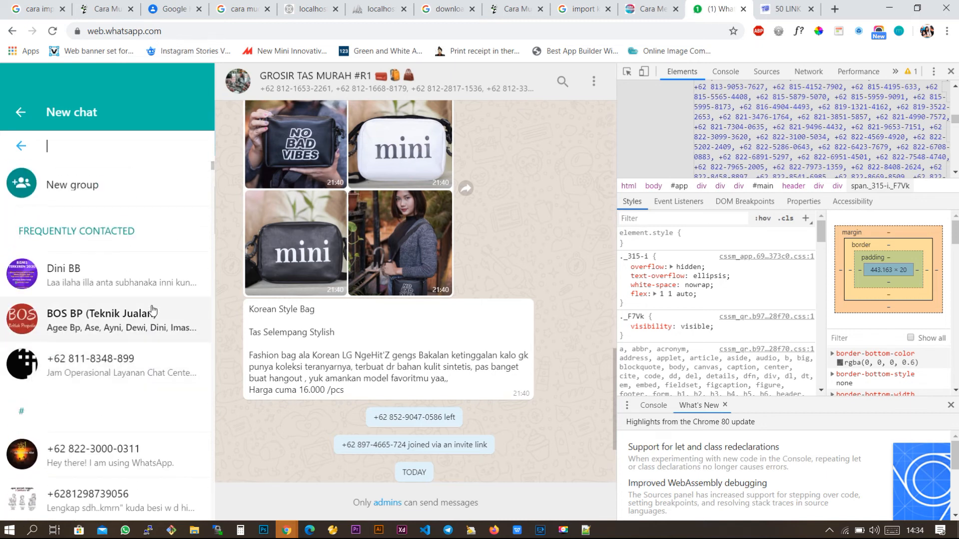
Close the browser's developer tools and view the account's own WhatsApp profile before returning to the chat list
left_click(950, 72)
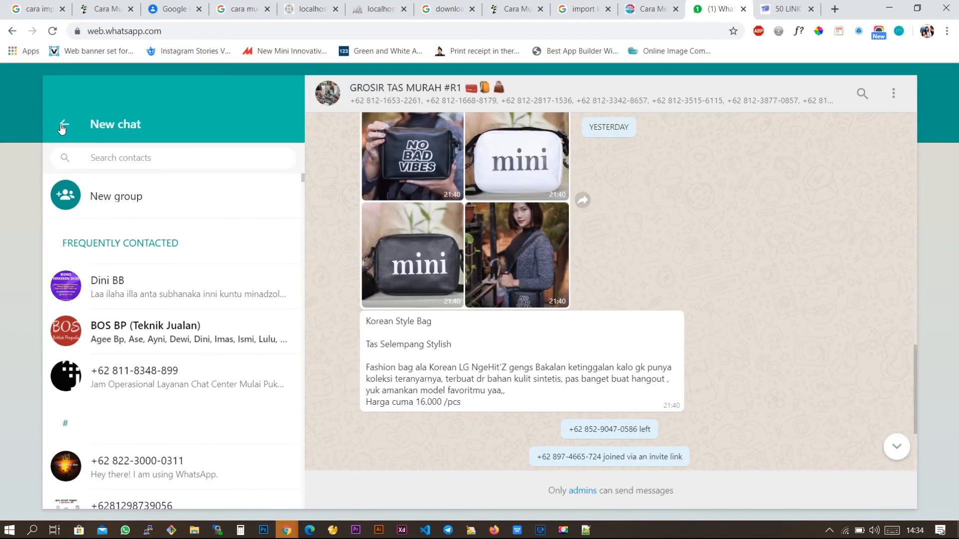
left_click(64, 124)
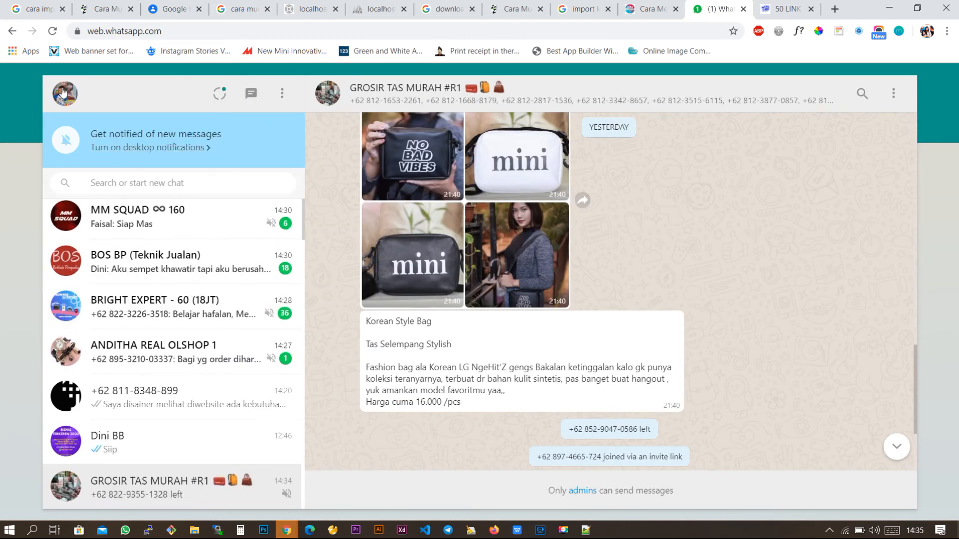
left_click(64, 92)
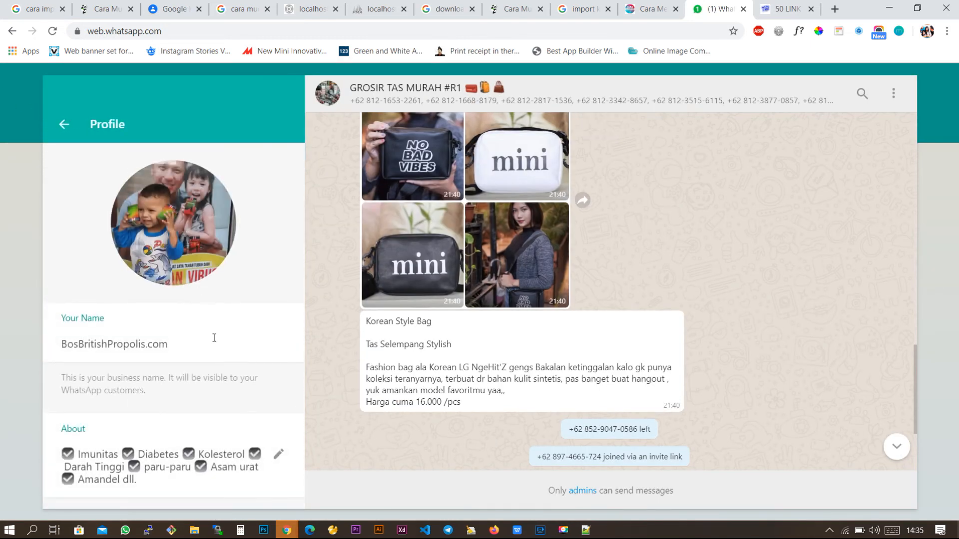
left_click(64, 124)
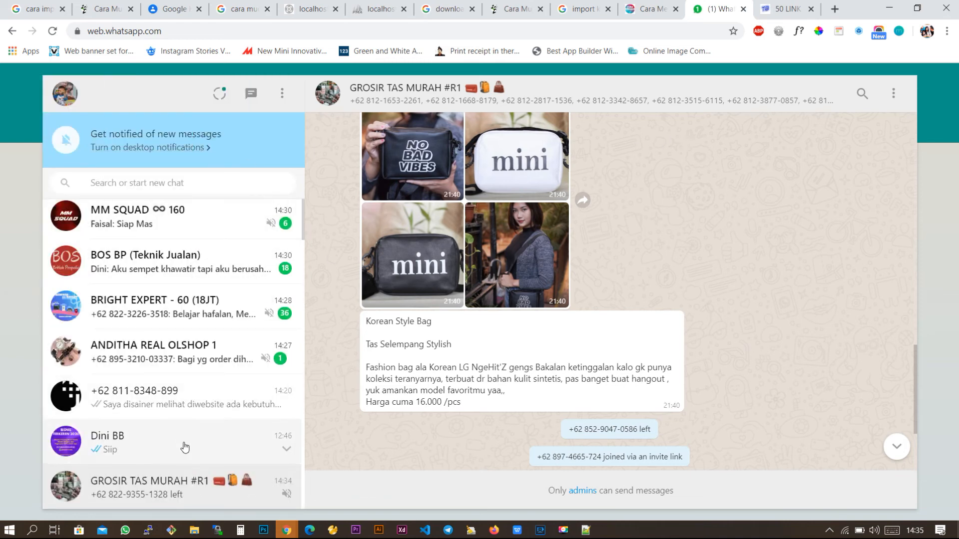
scroll(200, 430, "down", 3)
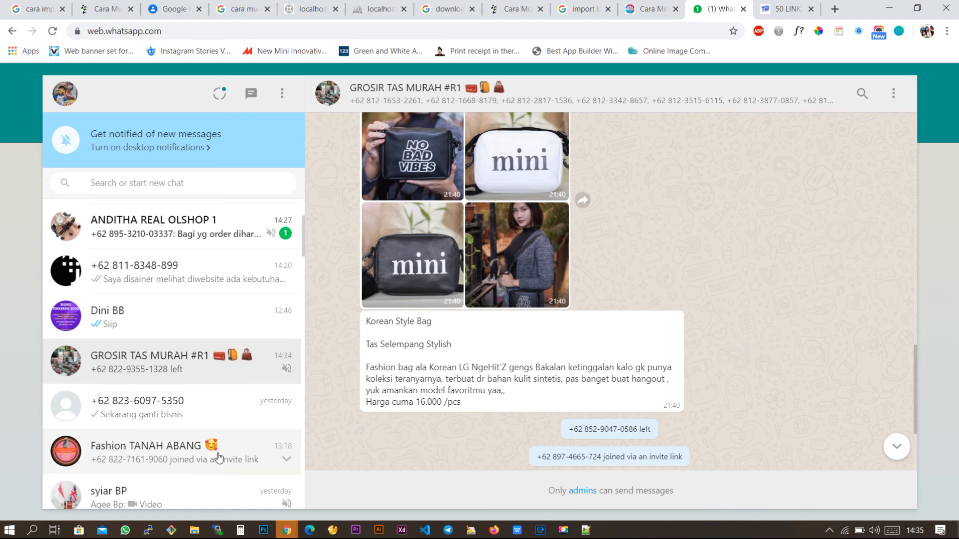
Open the group info of the GROSIR TAS MURAH #R1 chat and look back through its recent messages
scroll(230, 322, "up", 3)
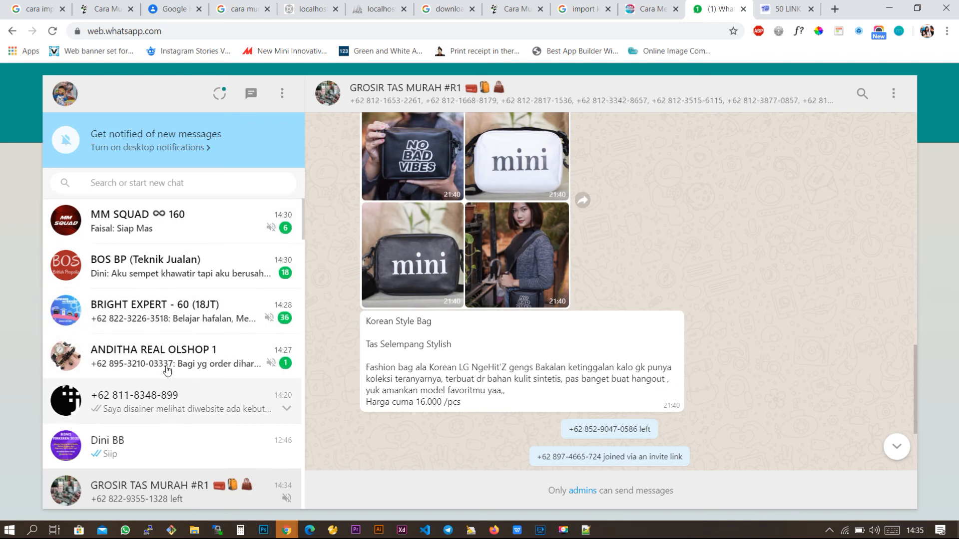
scroll(170, 365, "down", 3)
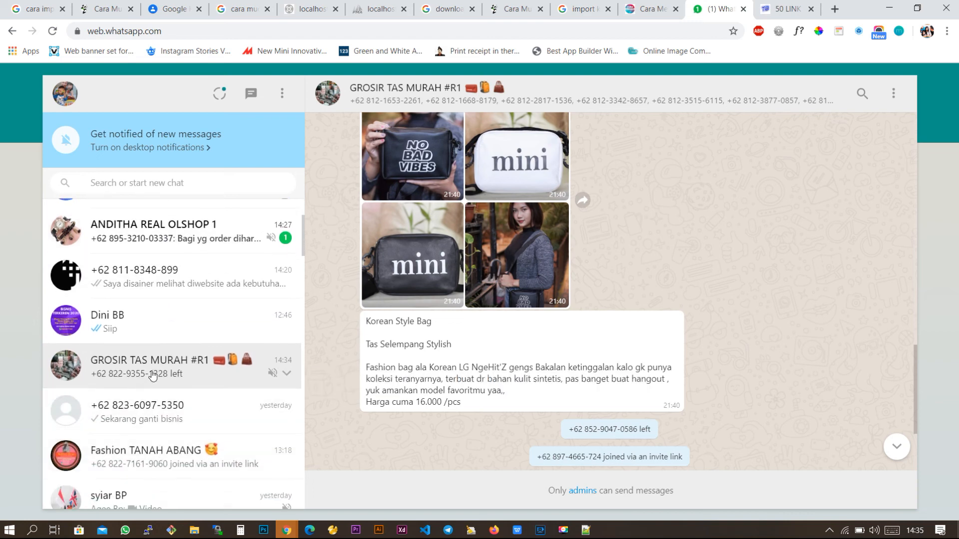
left_click(441, 96)
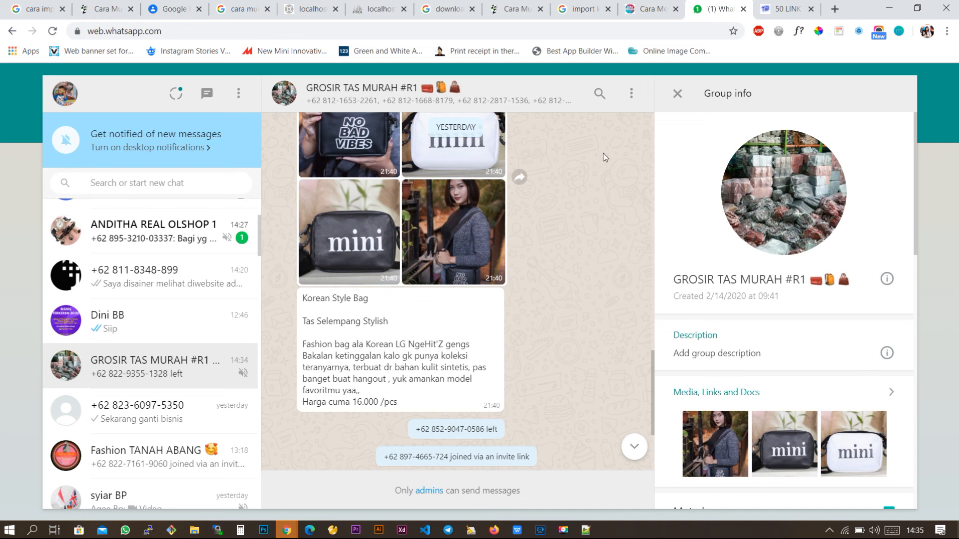
scroll(585, 152, "down", 3)
scroll(571, 295, "up", 7)
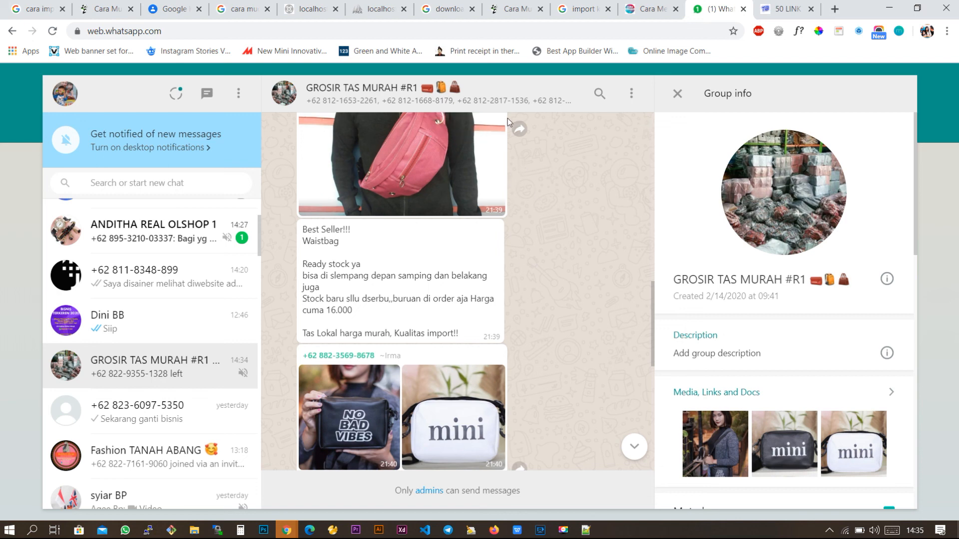
View the imported contacts in Google Contacts and switch to the teskontak.csv spreadsheet in WPS Office
left_click(184, 4)
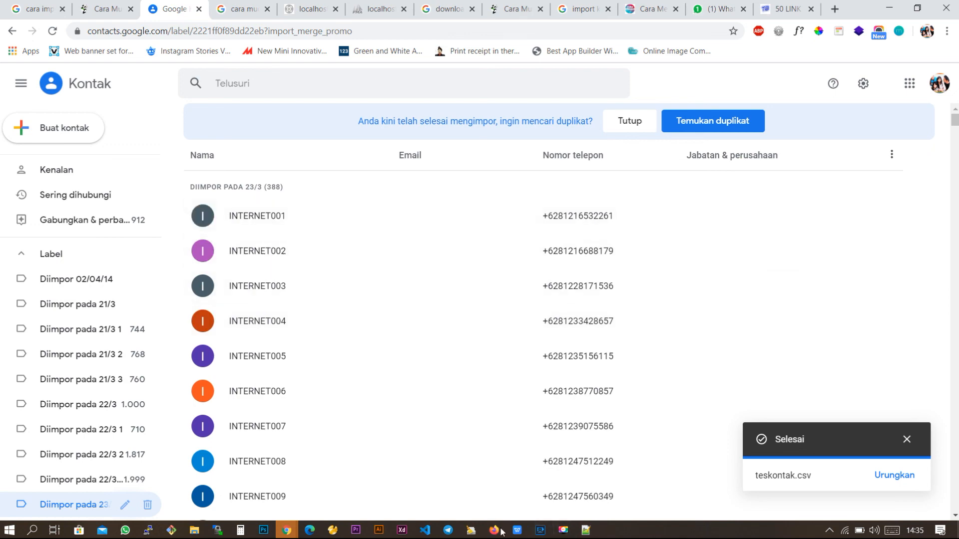
left_click(517, 530)
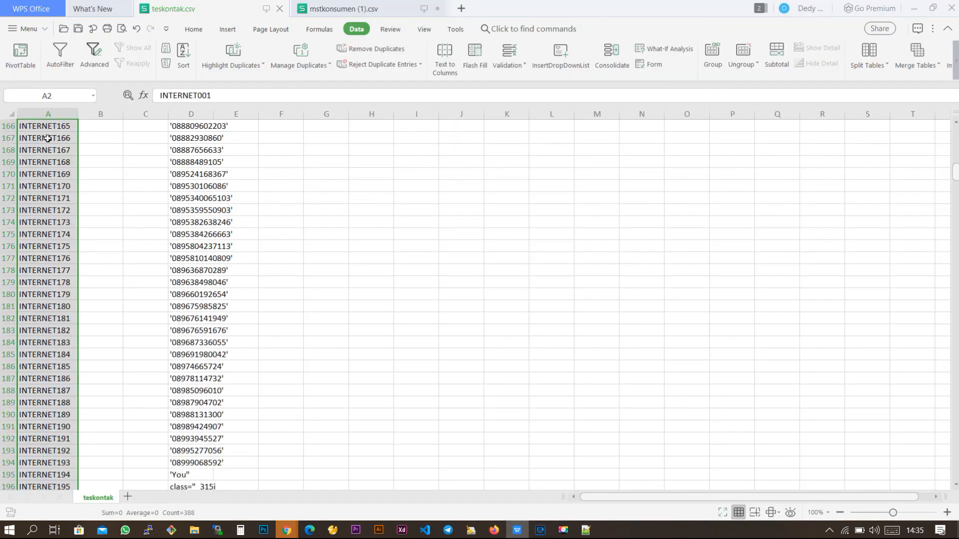